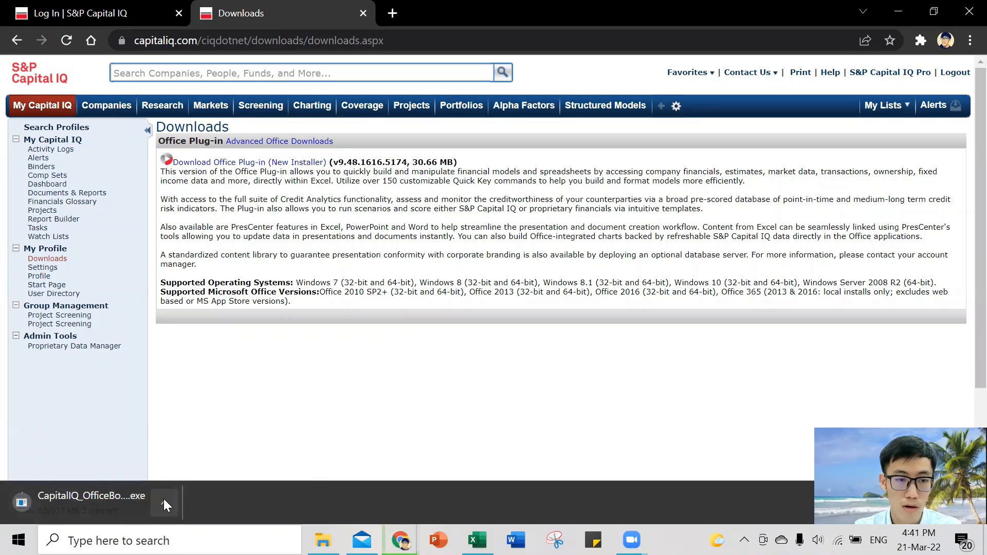
- Cancel the running download of the Office plug-in installer
{"action": "left_click", "coordinate": [164, 504]}
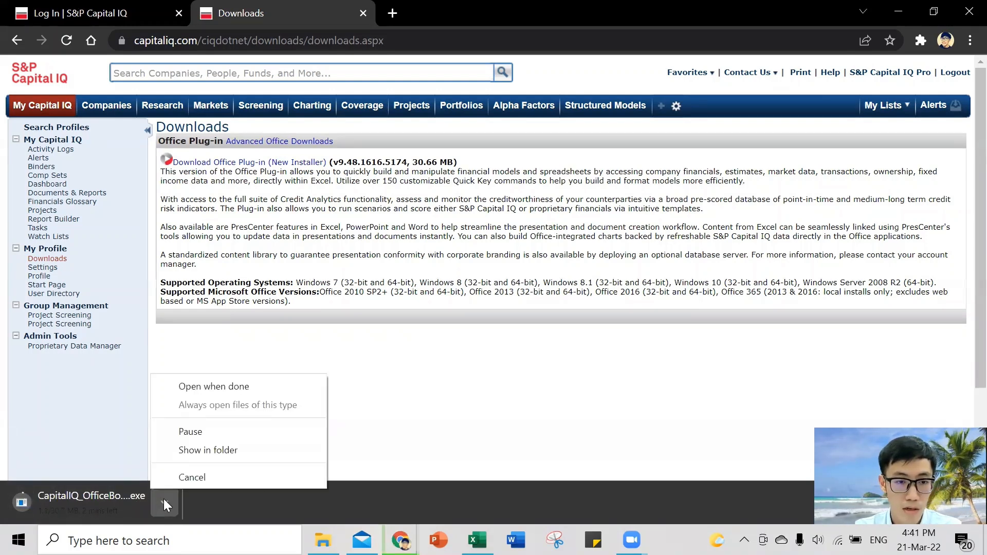
{"action": "left_click", "coordinate": [241, 473]}
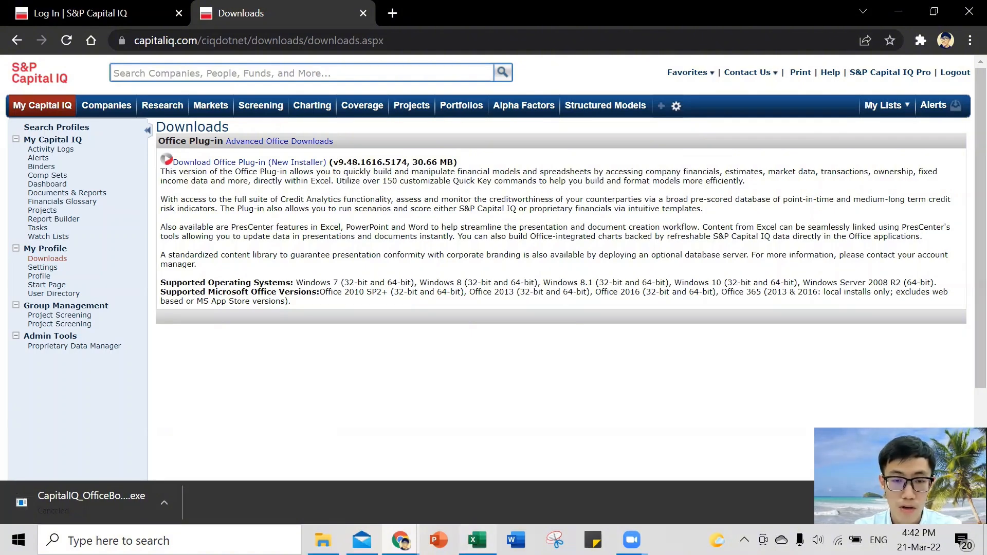
- Switch to Excel, show the S&P Capital IQ add-in commands and select cell B2 of the blank worksheet
{"action": "left_click", "coordinate": [477, 540]}
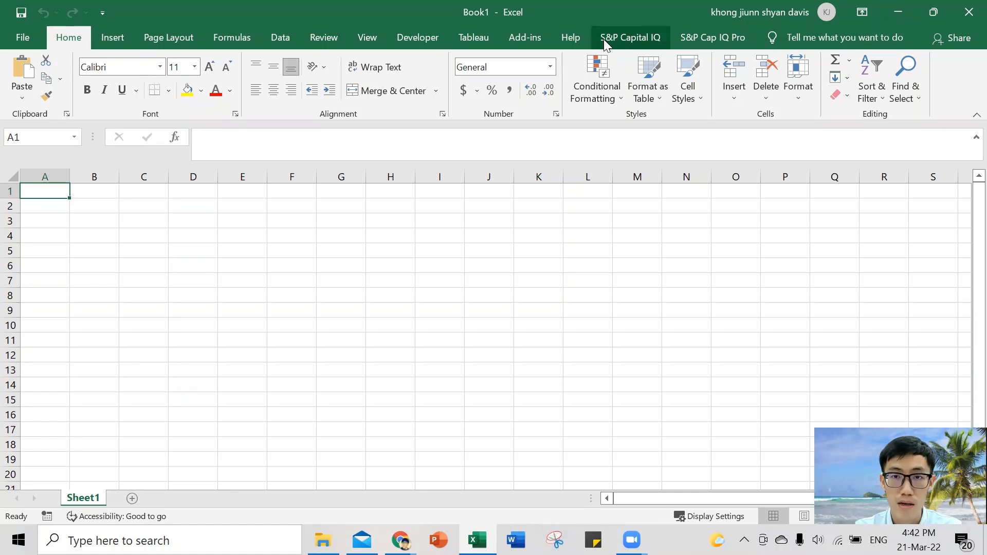
{"action": "left_click", "coordinate": [646, 38]}
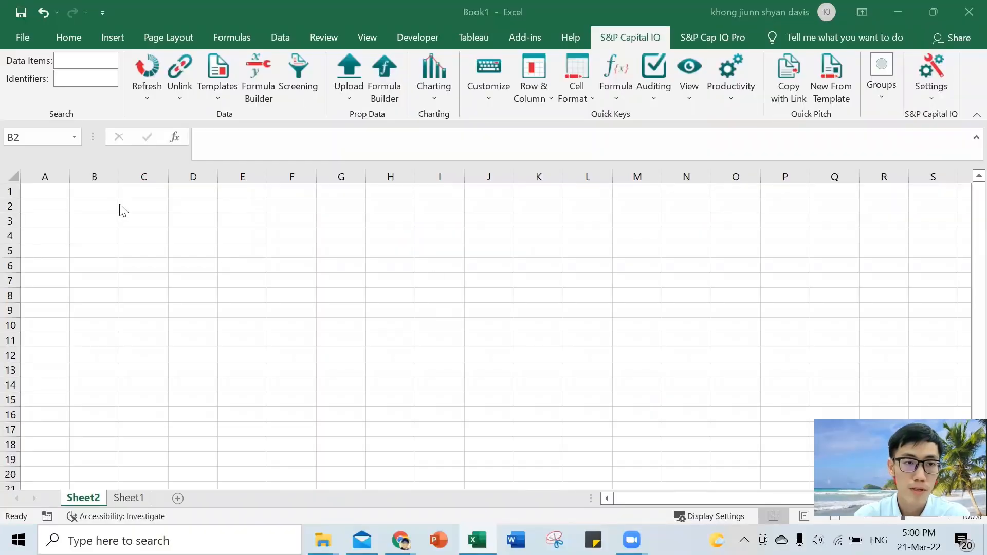
{"action": "left_click", "coordinate": [89, 205]}
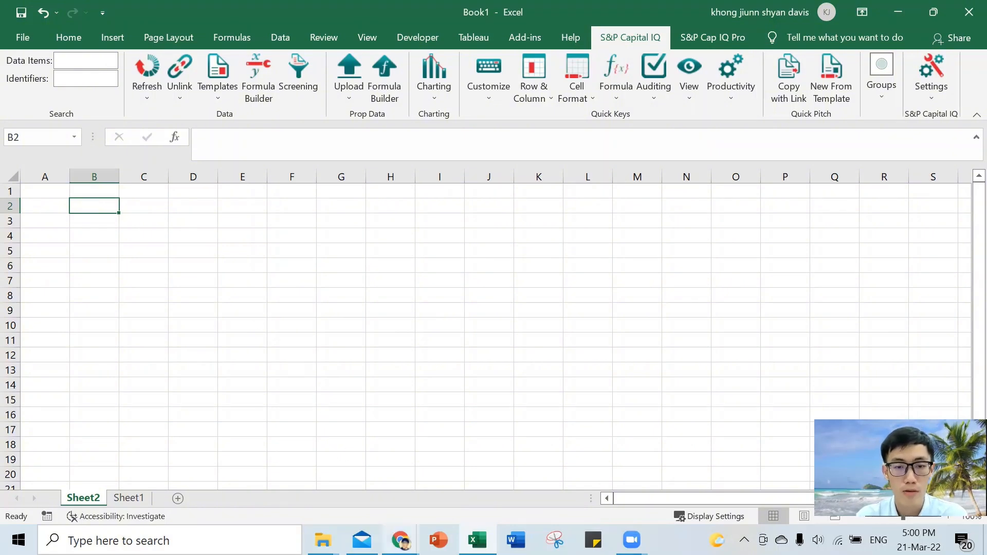
- Switch to the Capital IQ website in Chrome and open a new company screen
{"action": "mouse_move", "coordinate": [401, 540]}
{"action": "left_click", "coordinate": [465, 496]}
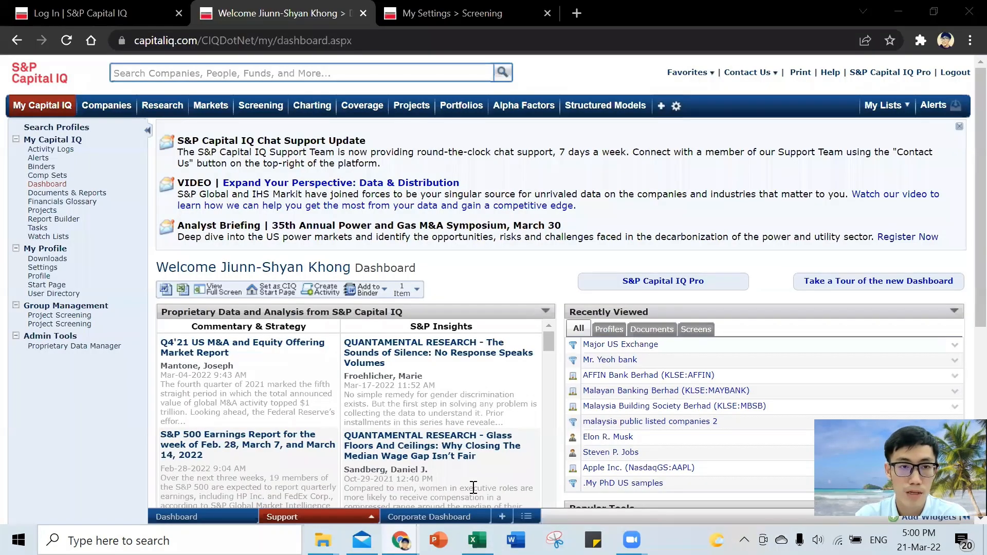
{"action": "mouse_move", "coordinate": [255, 111]}
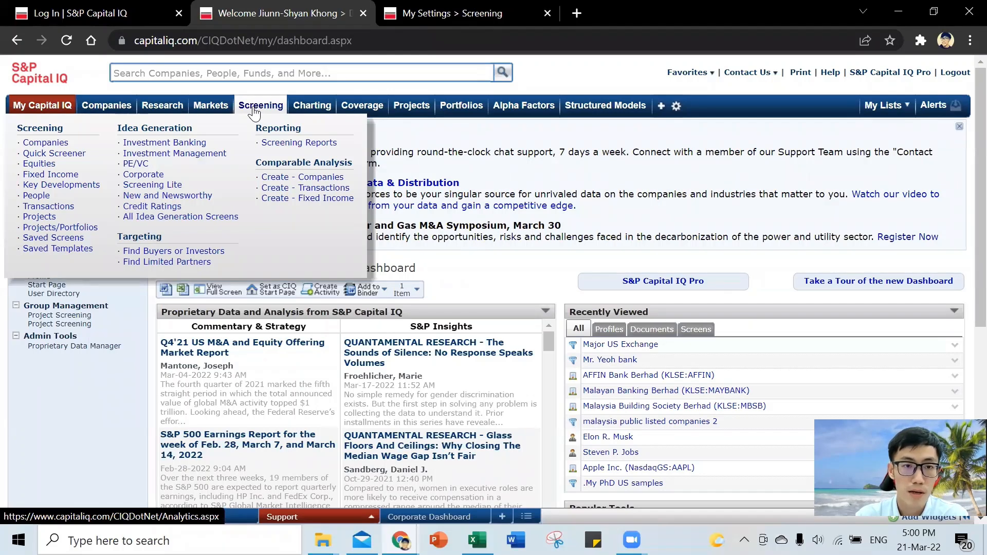
{"action": "left_click", "coordinate": [56, 145]}
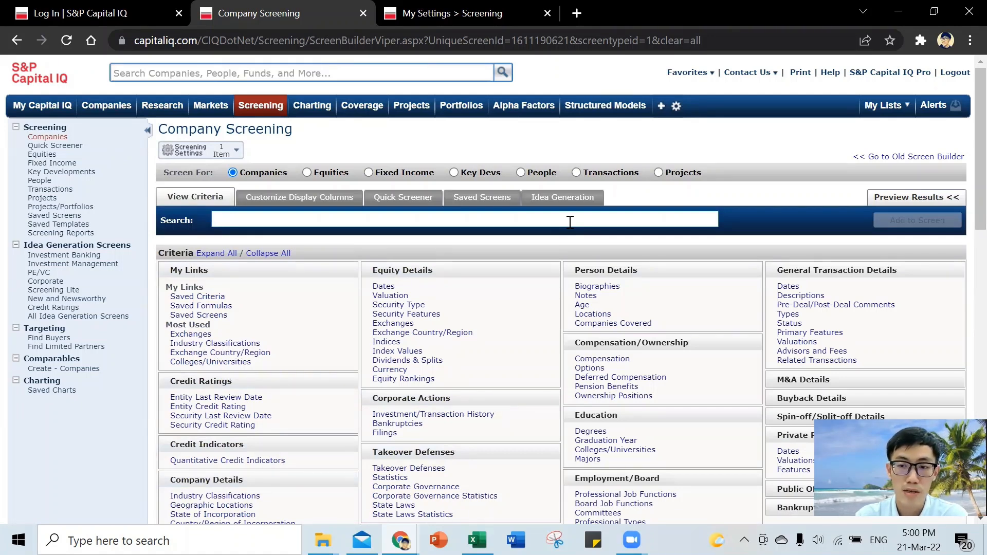
- Add an Exchanges criterion for Major US Exchanges to the company screen
{"action": "left_click", "coordinate": [571, 222]}
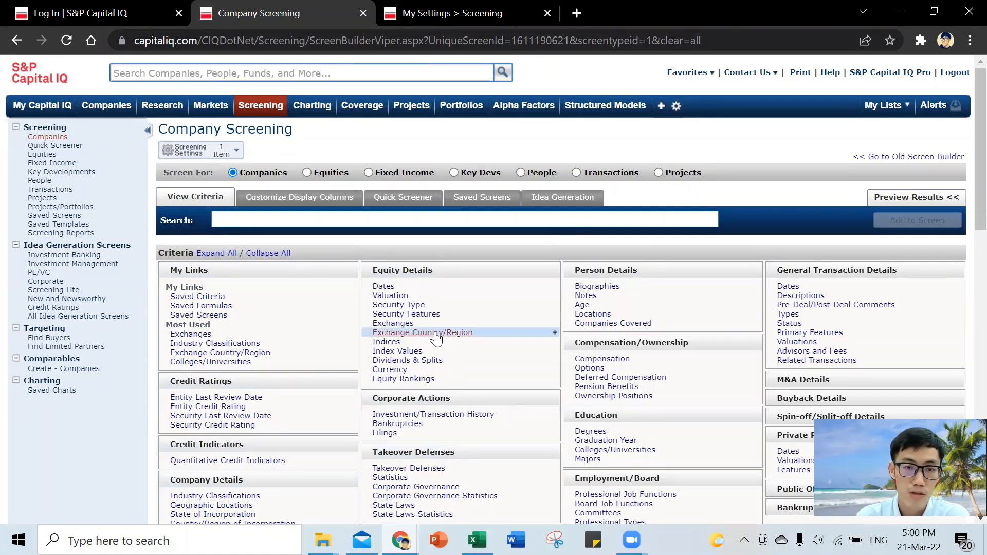
{"action": "left_click", "coordinate": [388, 323]}
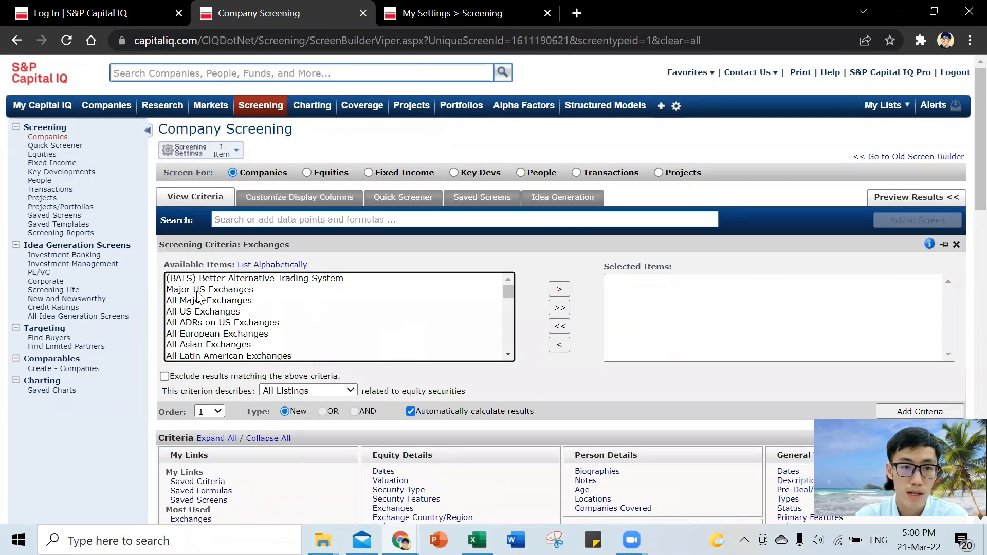
{"action": "left_click", "coordinate": [229, 292]}
{"action": "double_click", "coordinate": [229, 292]}
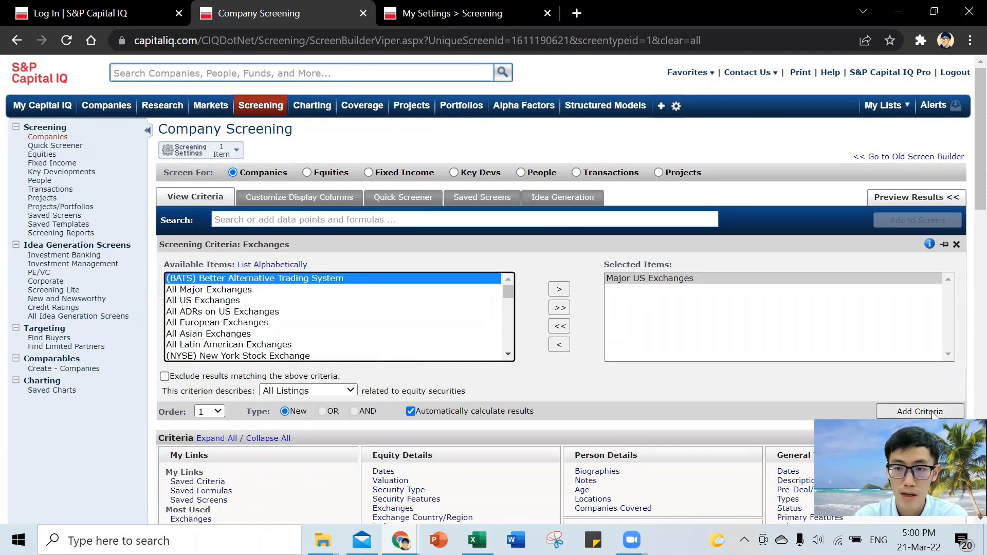
{"action": "left_click", "coordinate": [925, 411]}
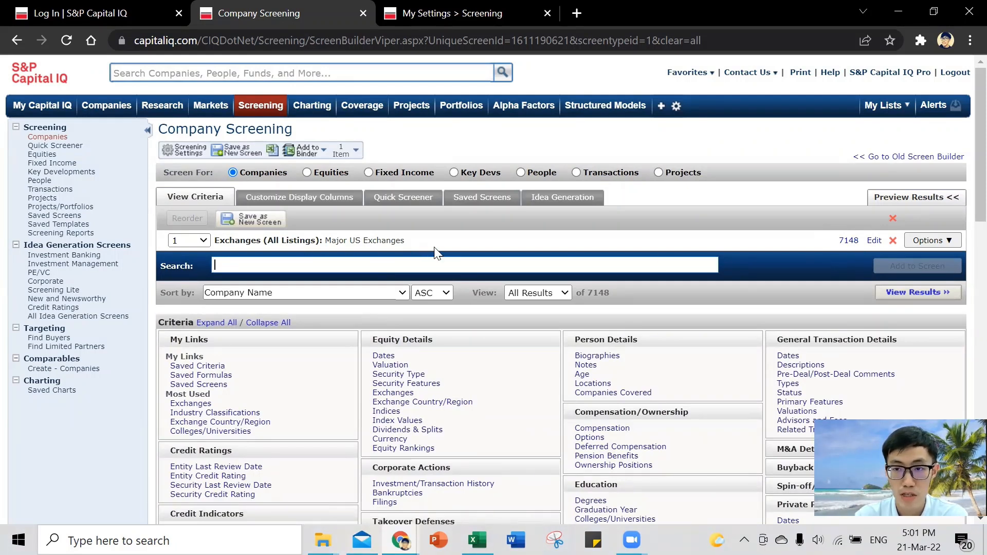
- View the screening results and save them as a new screen named "Major US Exchanges"
{"action": "left_click", "coordinate": [910, 294]}
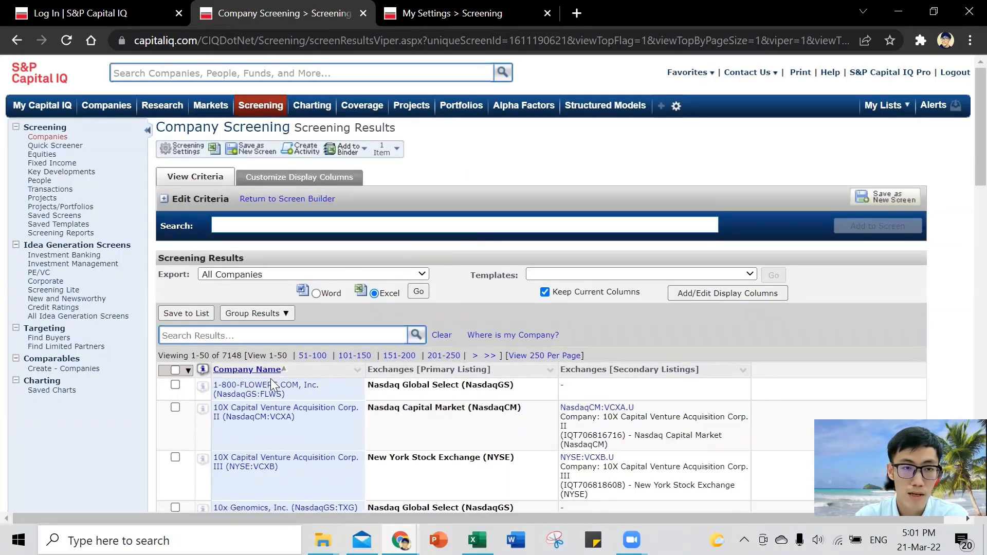
{"action": "left_click", "coordinate": [249, 150]}
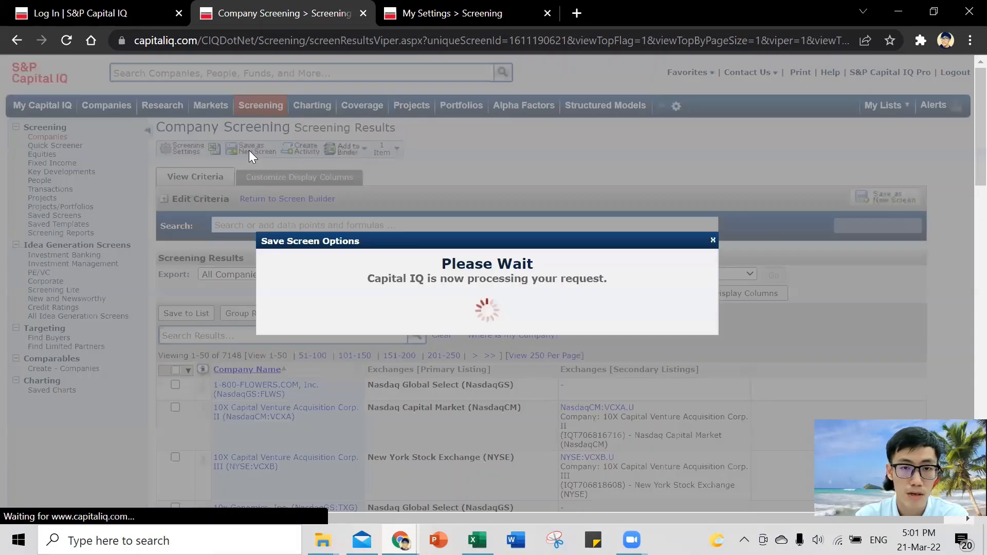
{"action": "left_click", "coordinate": [507, 266]}
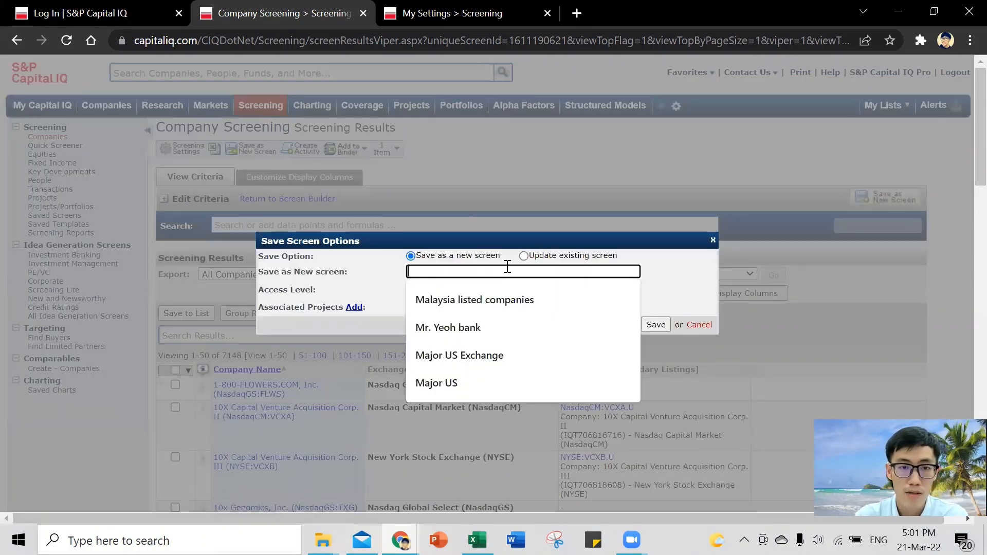
{"action": "type", "text": "Majo"}
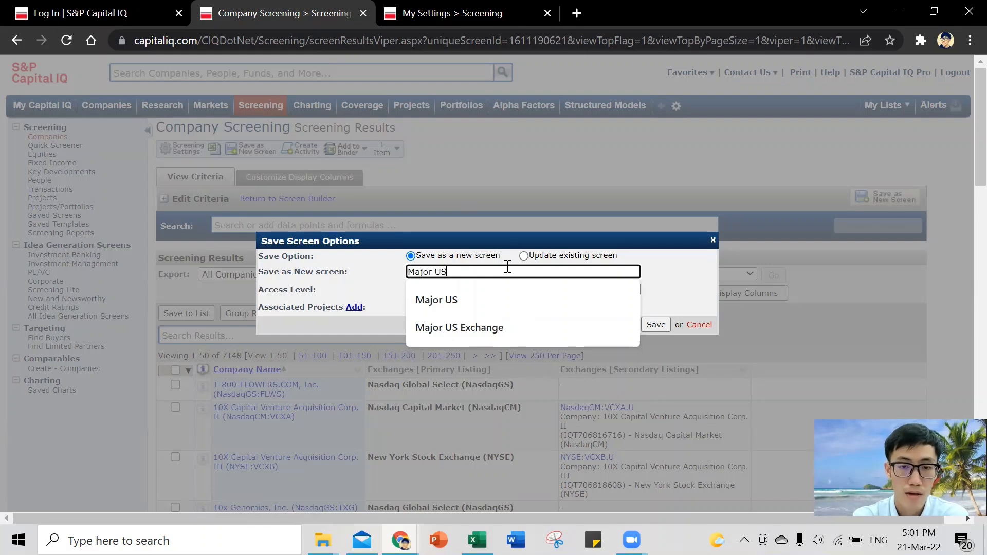
{"action": "type", "text": "r US "}
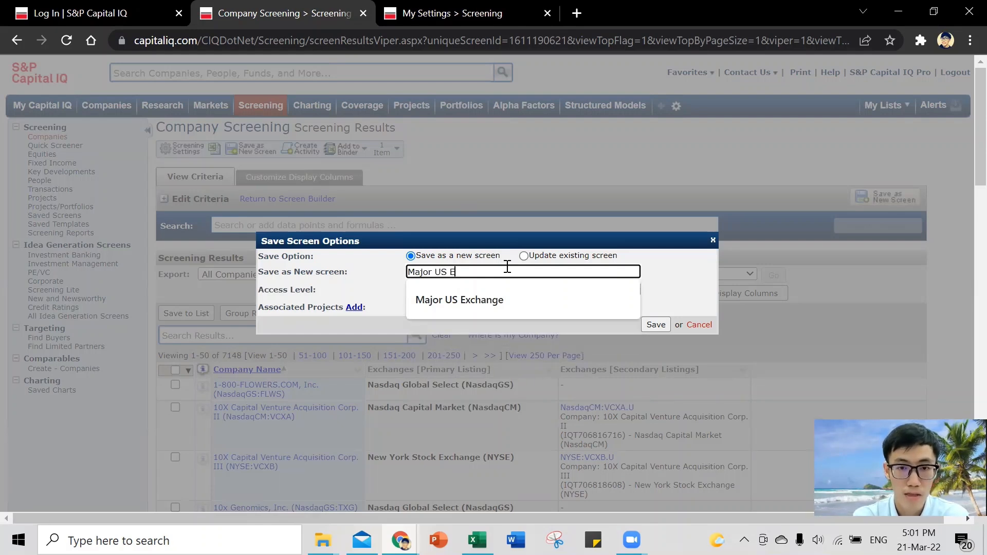
{"action": "type", "text": "Exchanges"}
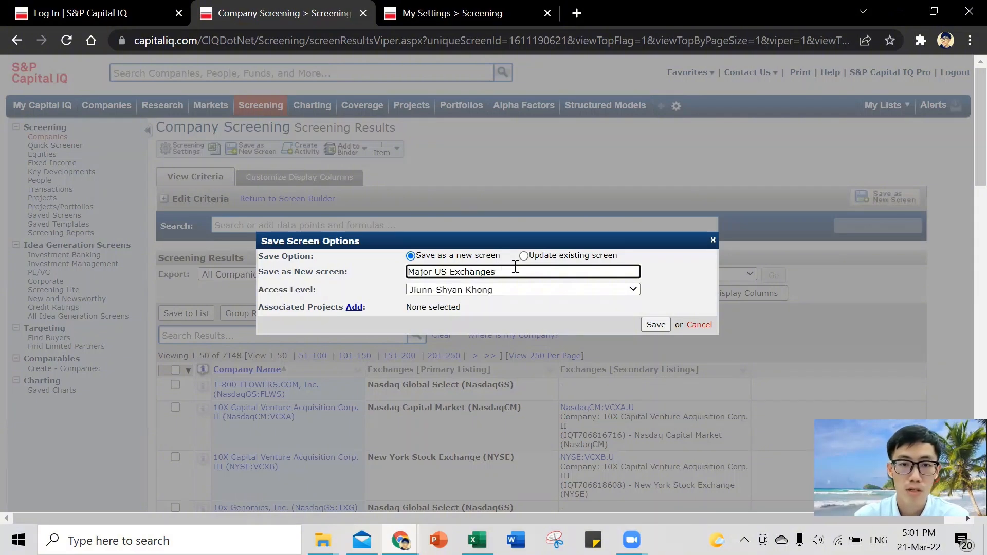
{"action": "left_click", "coordinate": [651, 324]}
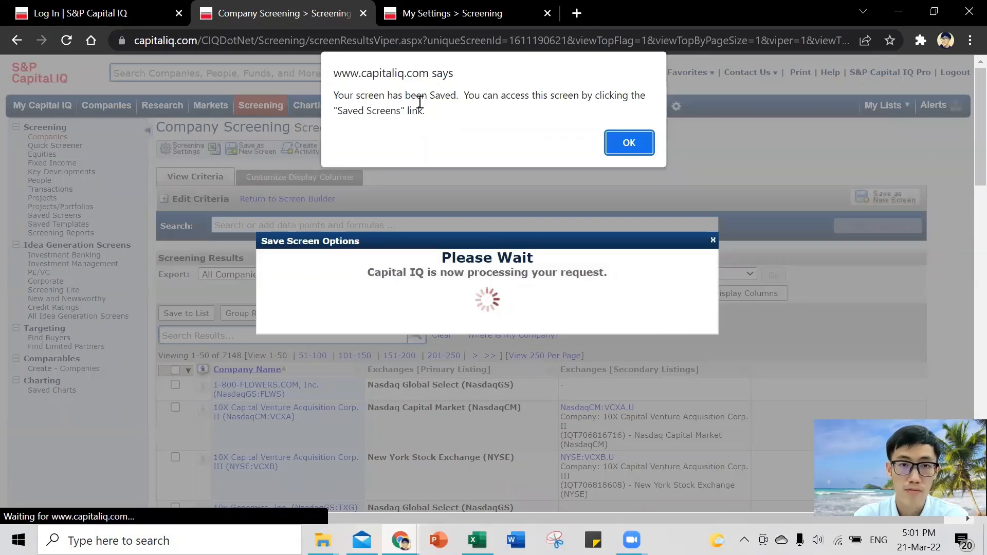
{"action": "left_click", "coordinate": [632, 143]}
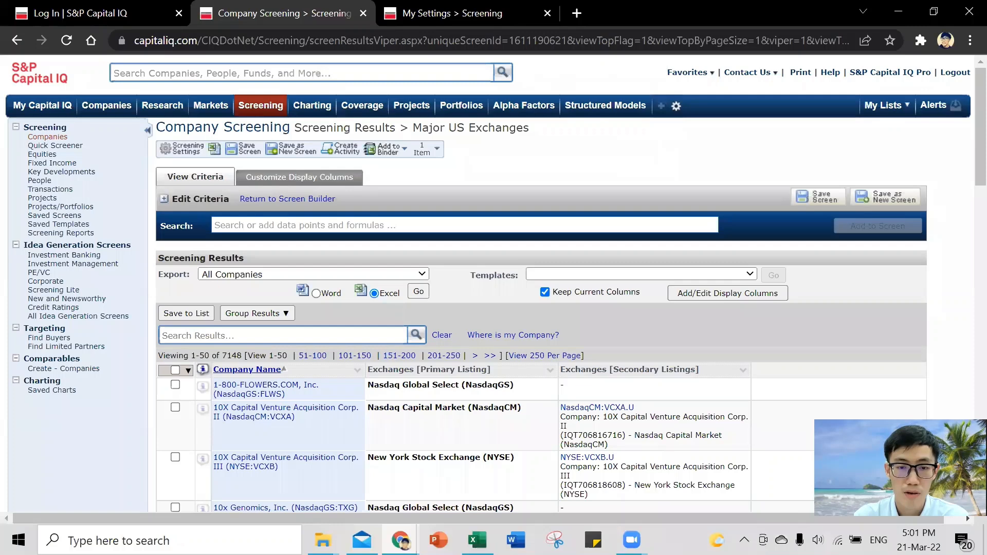
- Switch to Excel and download the saved Major US Exchanges screen into the current worksheet at cell B2, with identifiers down a column
{"action": "left_click", "coordinate": [478, 540]}
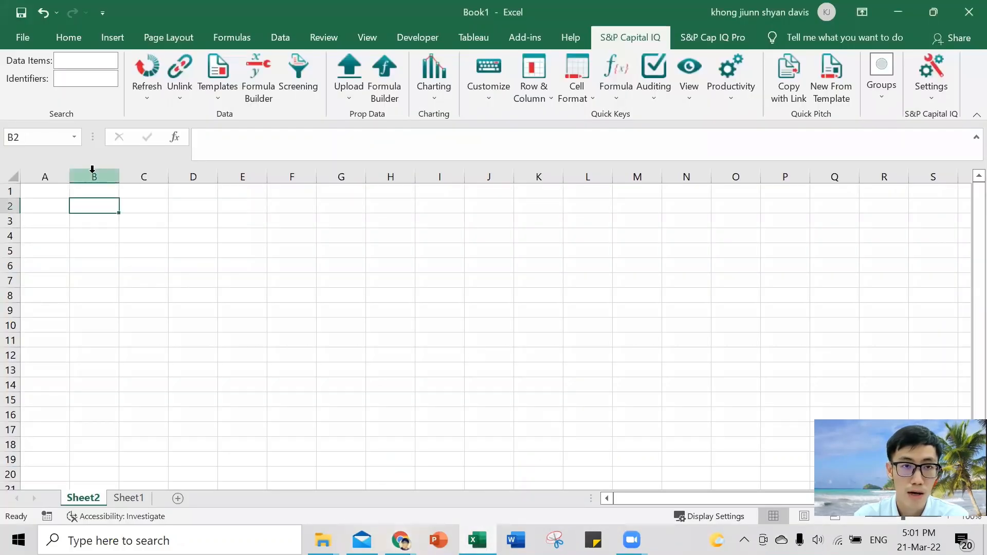
{"action": "left_click", "coordinate": [310, 88]}
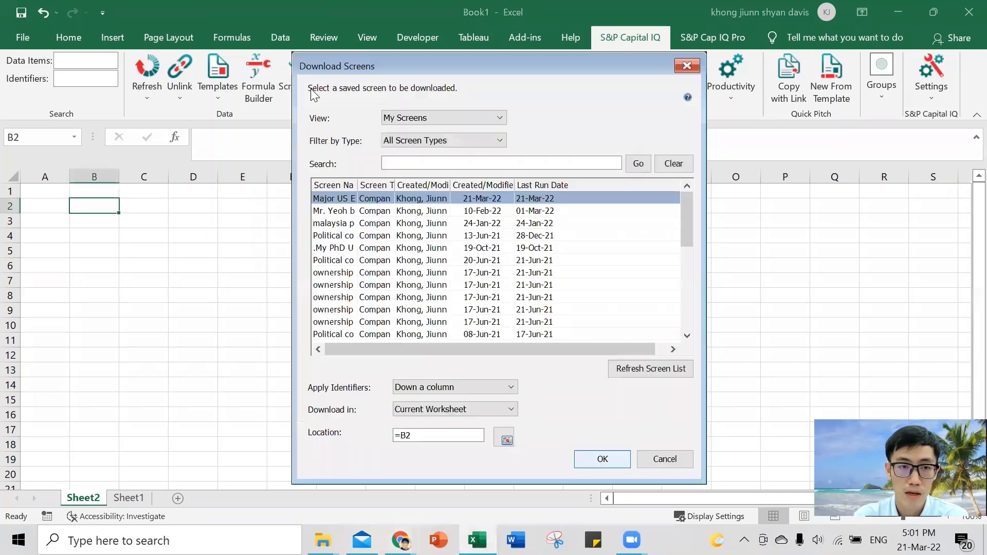
{"action": "left_click_drag", "start_coordinate": [356, 185], "coordinate": [406, 185]}
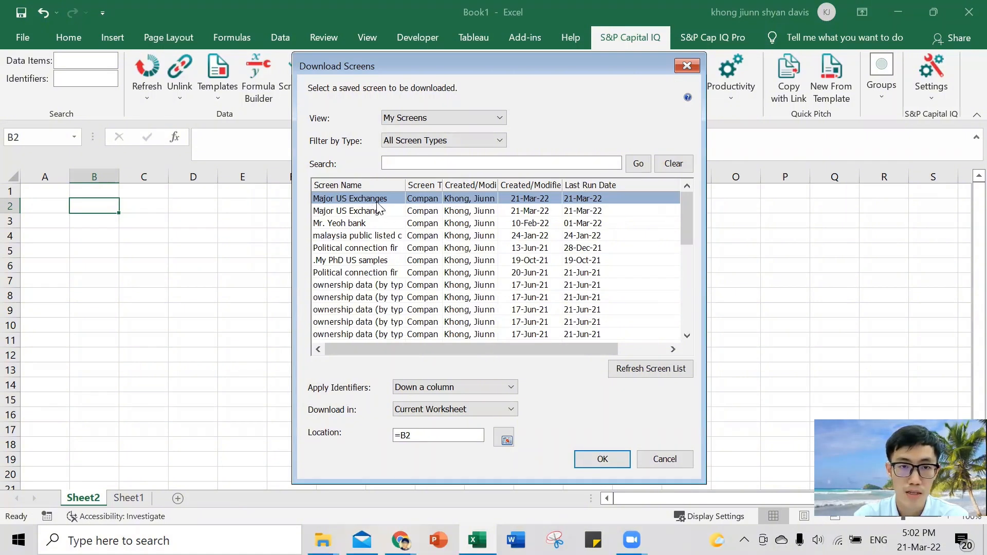
{"action": "left_click", "coordinate": [601, 461]}
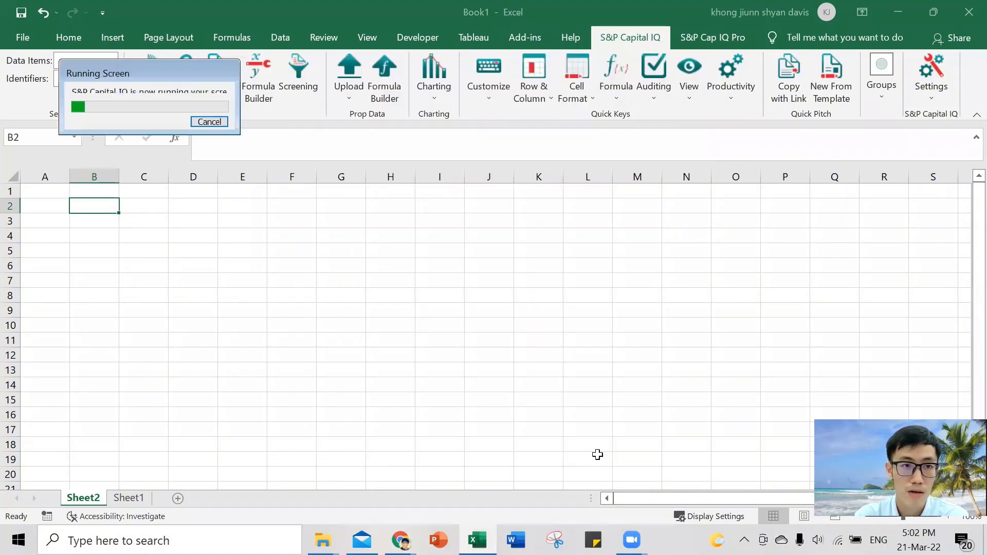
- Examine the downloaded company identifiers in column B of Sheet1 down to the last row
{"action": "left_click", "coordinate": [124, 499]}
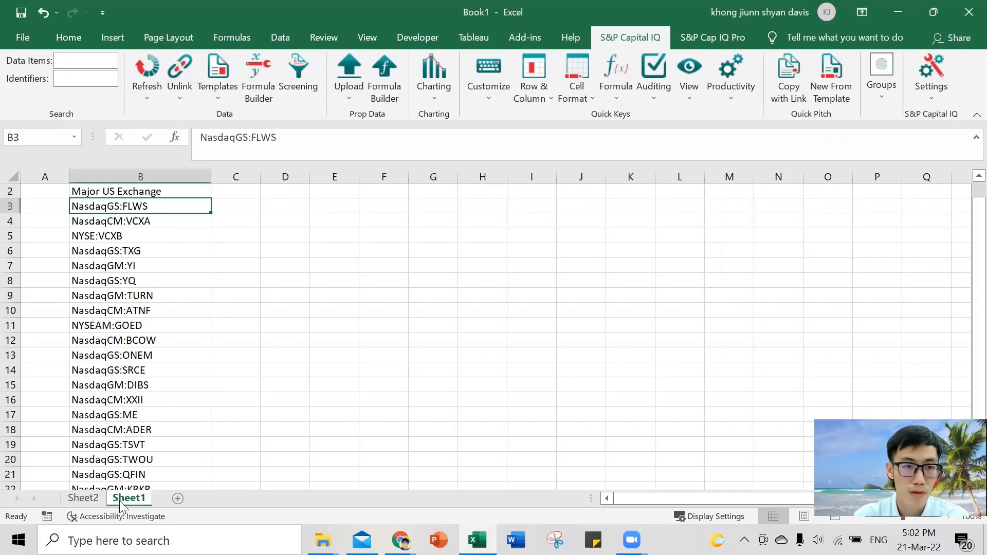
{"action": "scroll", "coordinate": [143, 208], "scroll_direction": "up", "scroll_amount": 1}
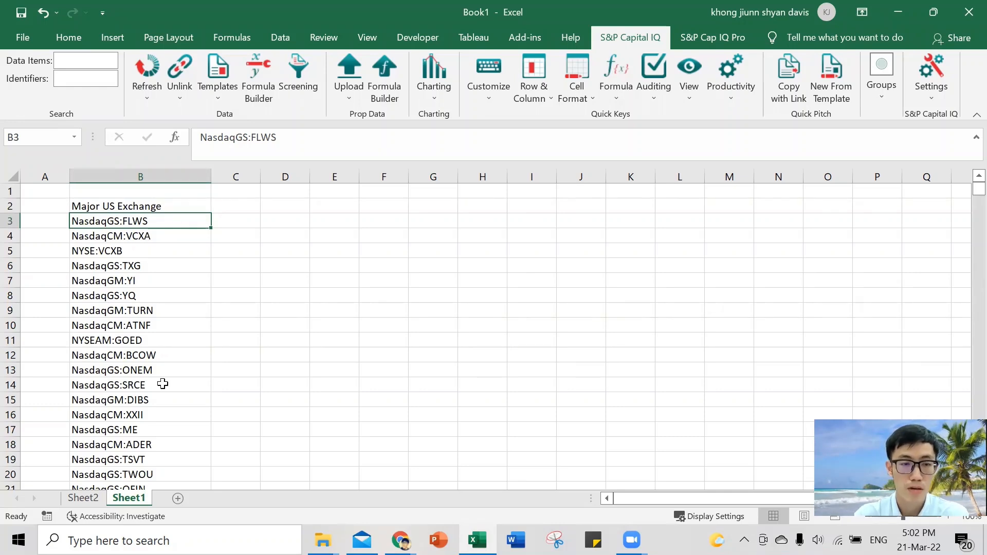
{"action": "key", "text": "ctrl+shift+Down"}
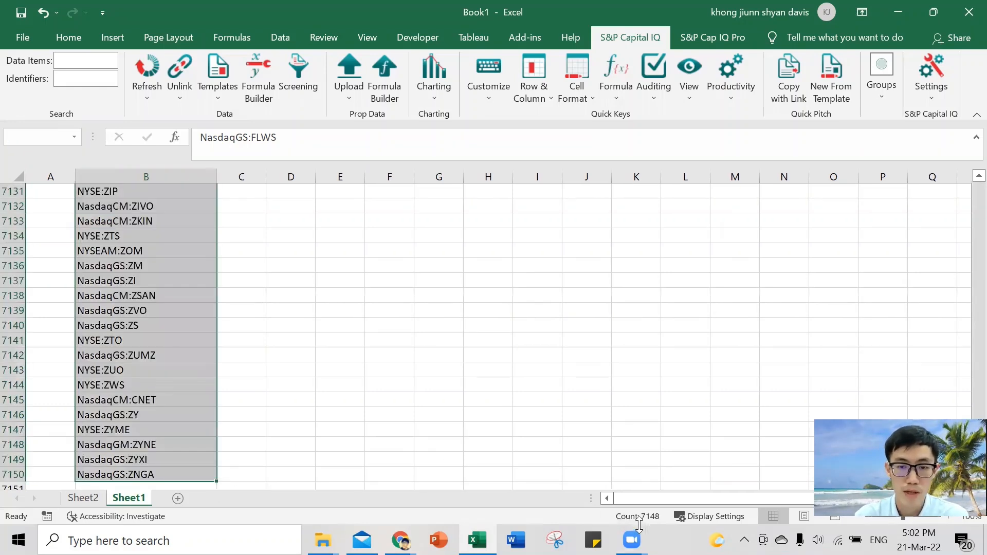
{"action": "left_click", "coordinate": [145, 385]}
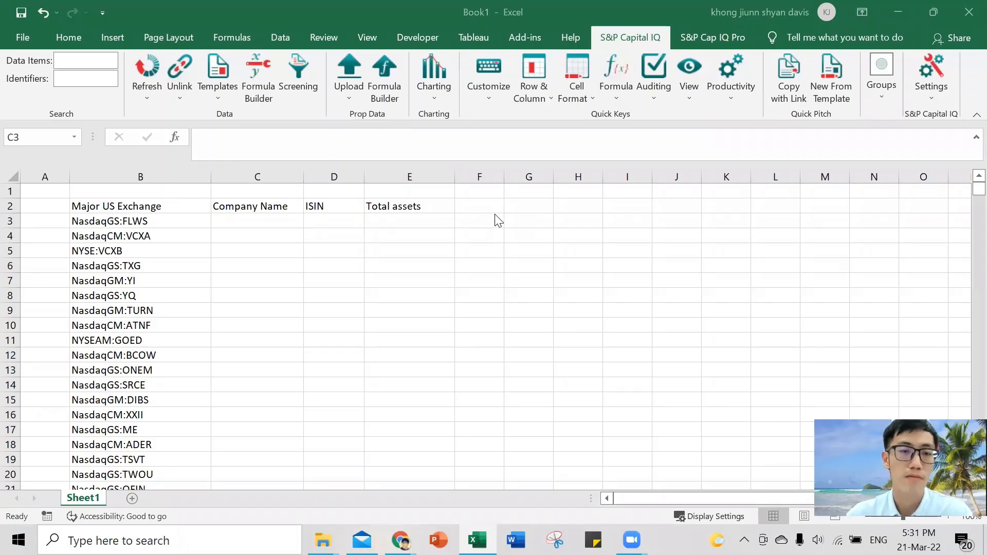
- Open the Capital IQ Formula Builder for cell C3 and expand the Income Statement data items
{"action": "left_click", "coordinate": [256, 217]}
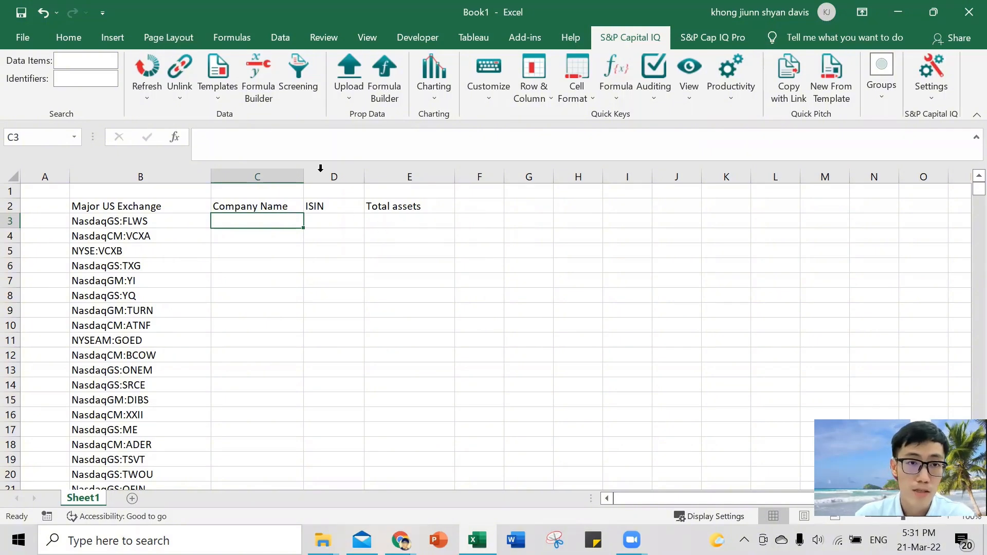
{"action": "left_click", "coordinate": [262, 99]}
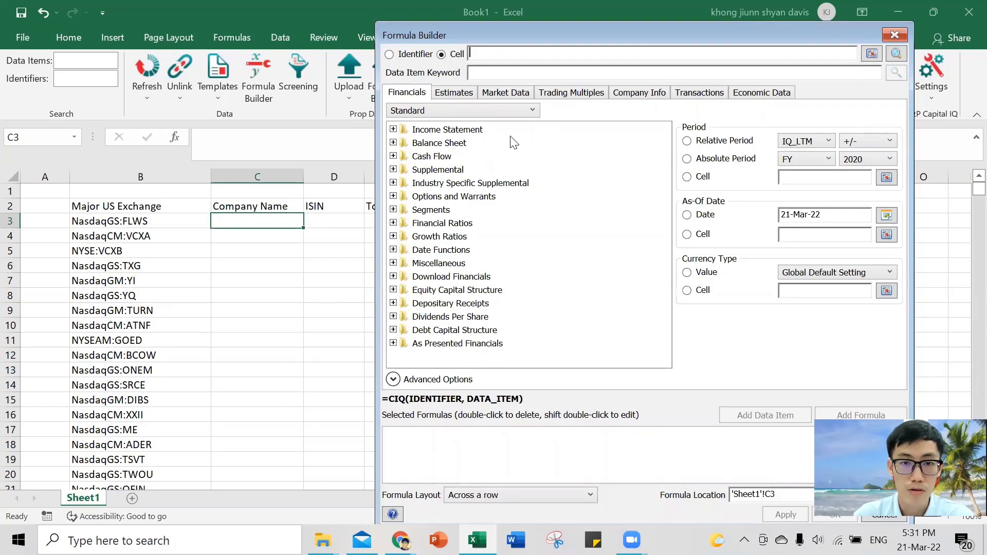
{"action": "left_click", "coordinate": [442, 133]}
{"action": "double_click", "coordinate": [445, 132]}
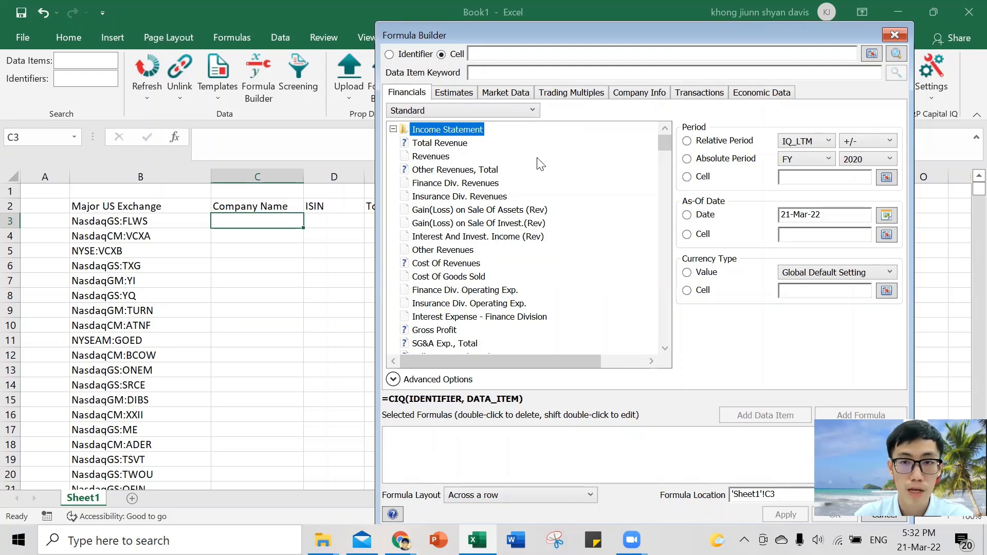
- Choose the Company Name data item from the general company information and use cell B3 as its identifier
{"action": "left_click", "coordinate": [646, 101]}
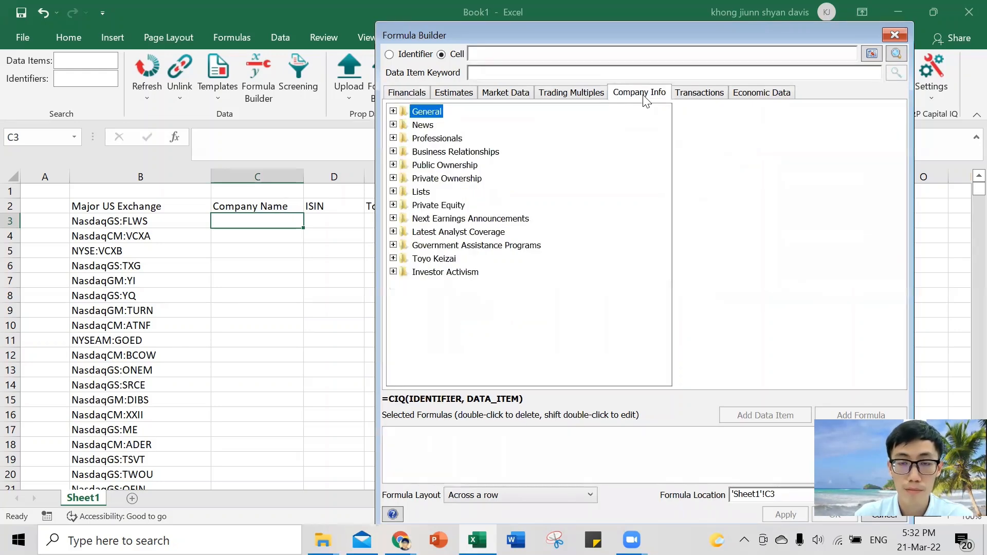
{"action": "double_click", "coordinate": [425, 113]}
{"action": "left_click", "coordinate": [443, 128]}
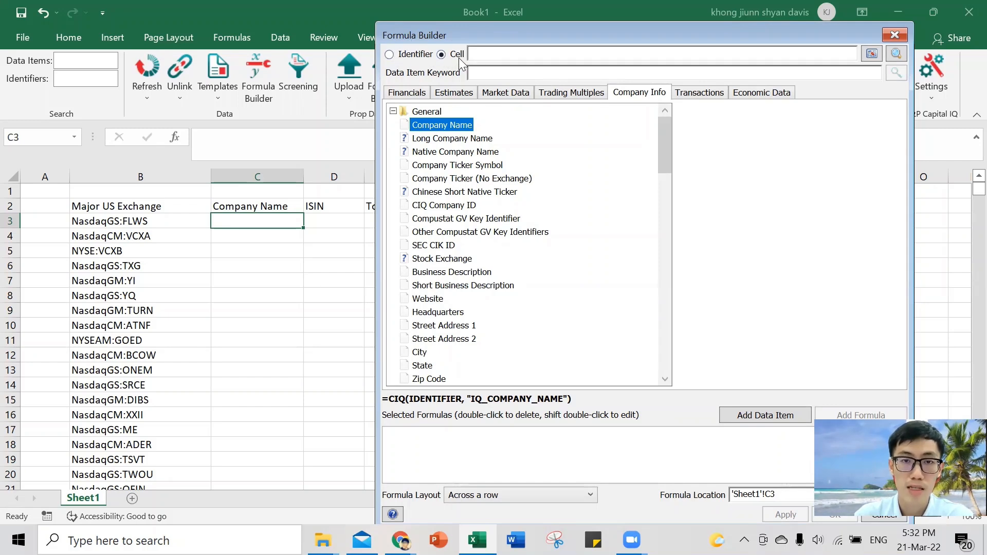
{"action": "left_click", "coordinate": [482, 55]}
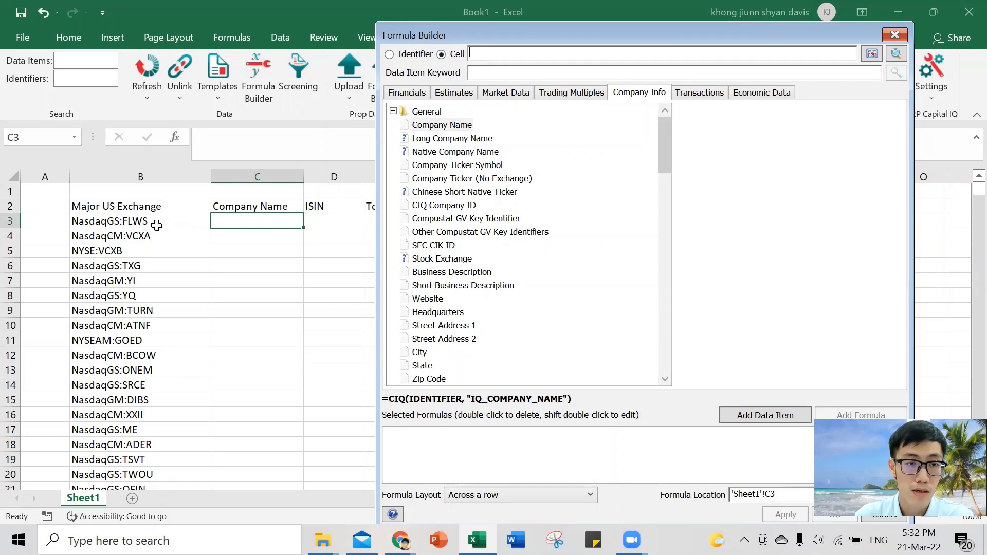
{"action": "left_click", "coordinate": [175, 224]}
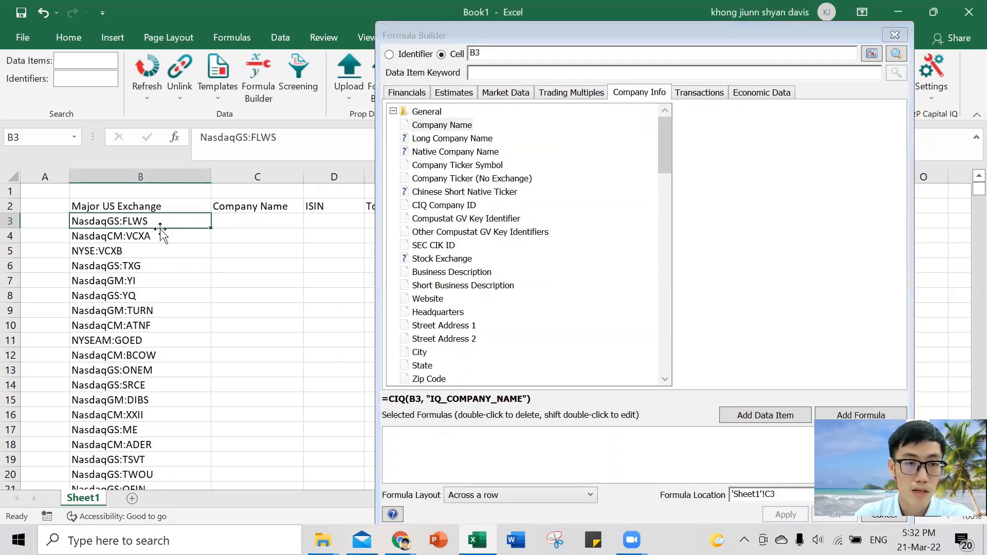
- Add the Company Name formula for cell B3 to the selected formulas
{"action": "left_click", "coordinate": [496, 53]}
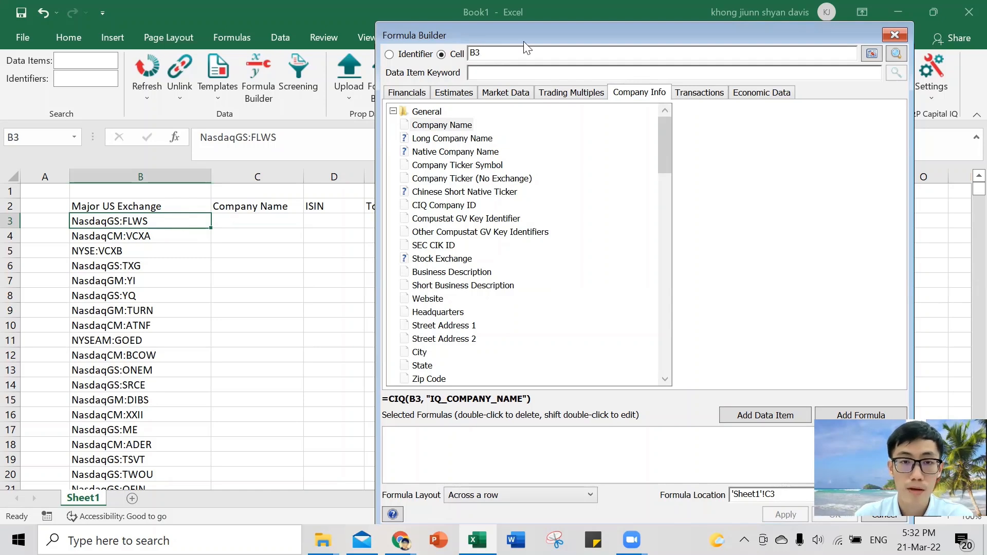
{"action": "left_click", "coordinate": [448, 129]}
{"action": "double_click", "coordinate": [451, 130]}
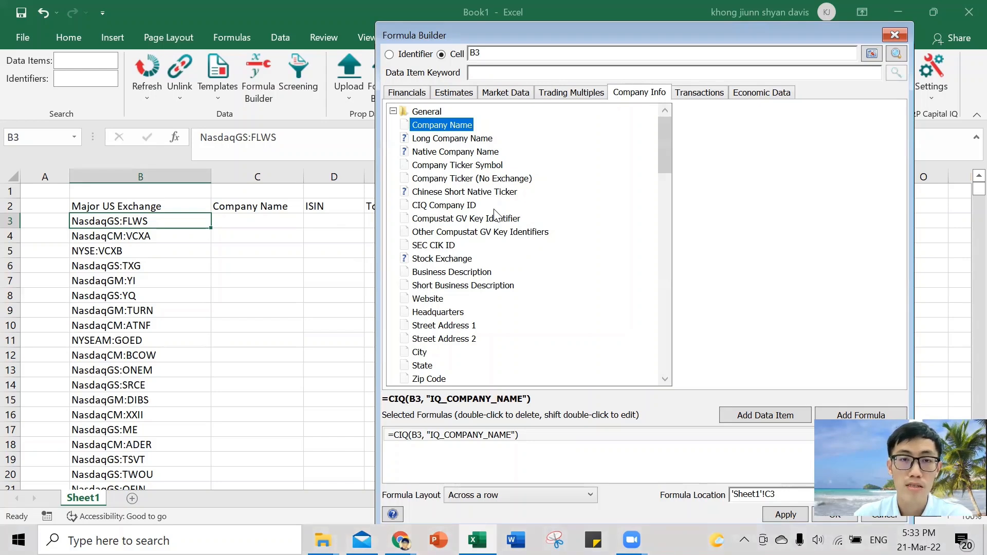
- Find the Issue ISIN data item with the keyword "isin" and add its formula for cell B3 to the selected formulas
{"action": "left_click", "coordinate": [486, 74]}
{"action": "type", "text": "isin"}
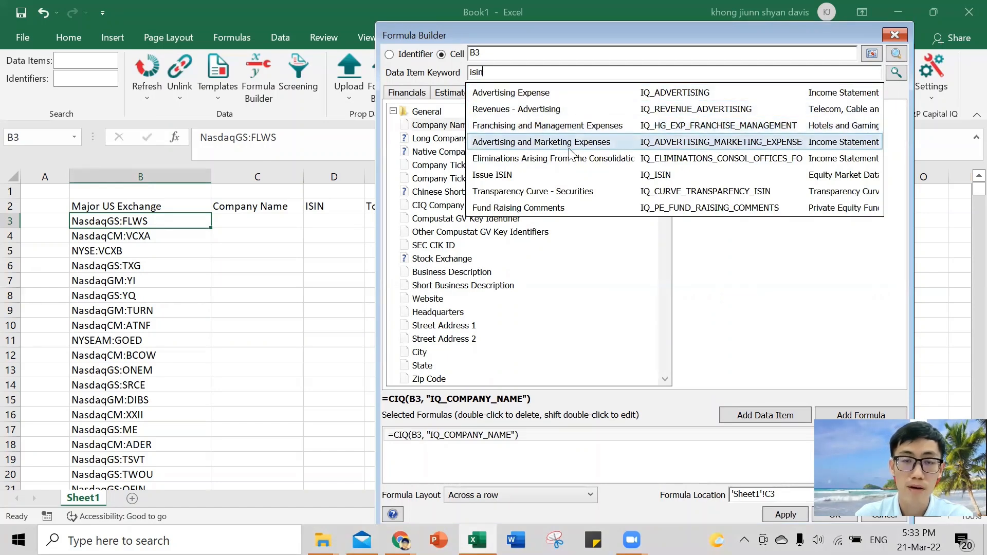
{"action": "left_click", "coordinate": [571, 175]}
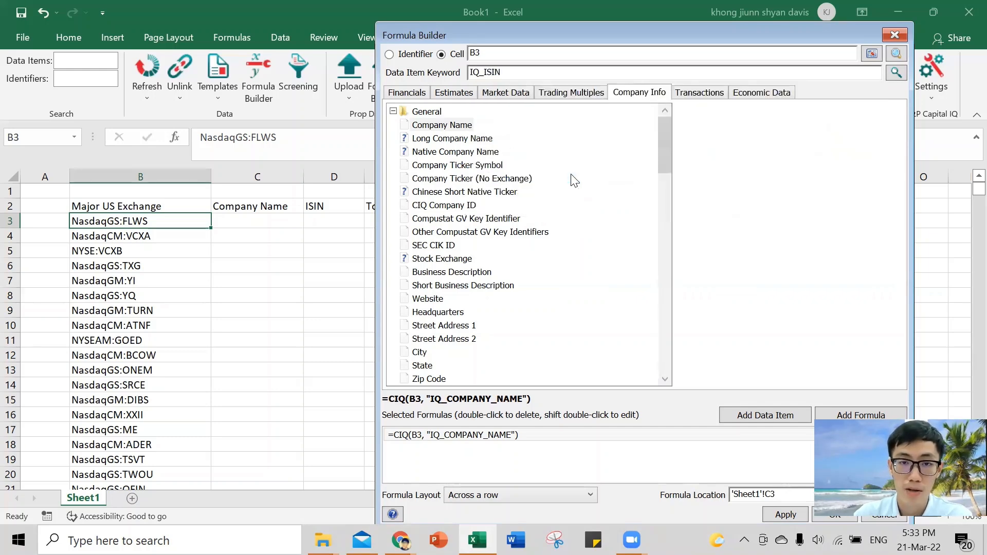
{"action": "scroll", "coordinate": [575, 195], "scroll_direction": "down", "scroll_amount": 2}
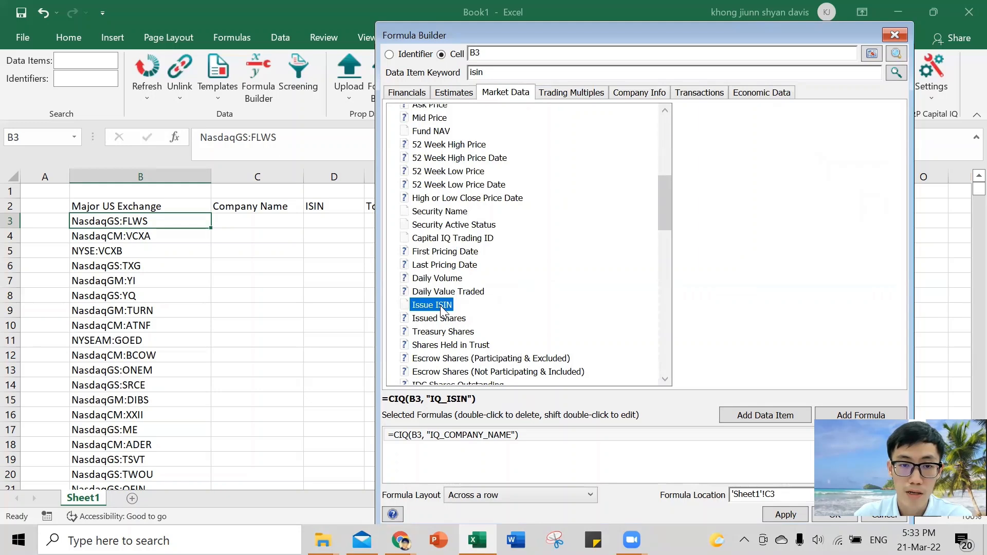
{"action": "double_click", "coordinate": [441, 307]}
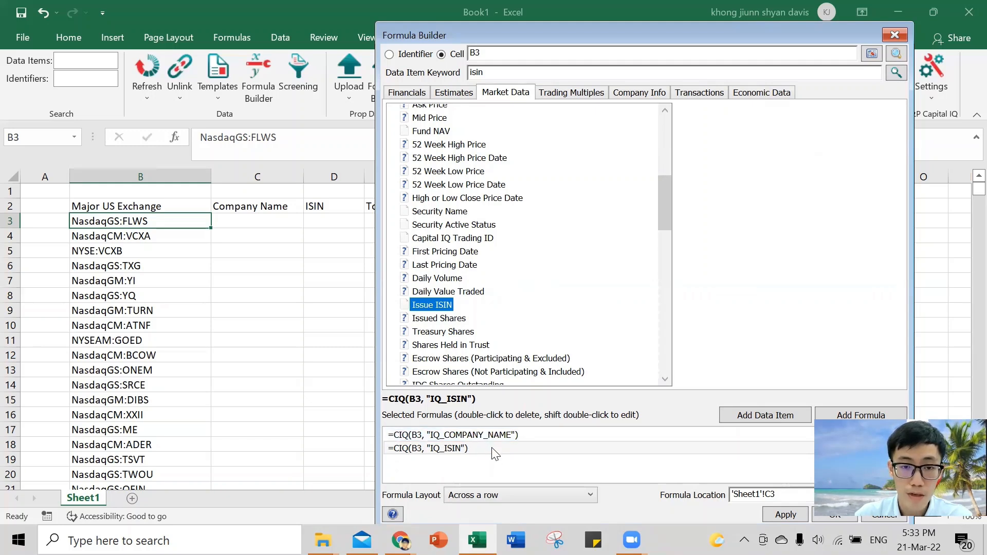
- Find data items with the keyword "total assets" and choose the balance sheet item Total Assets (IQ_TOTAL_ASSETS)
{"action": "left_click_drag", "start_coordinate": [631, 41], "coordinate": [713, 37]}
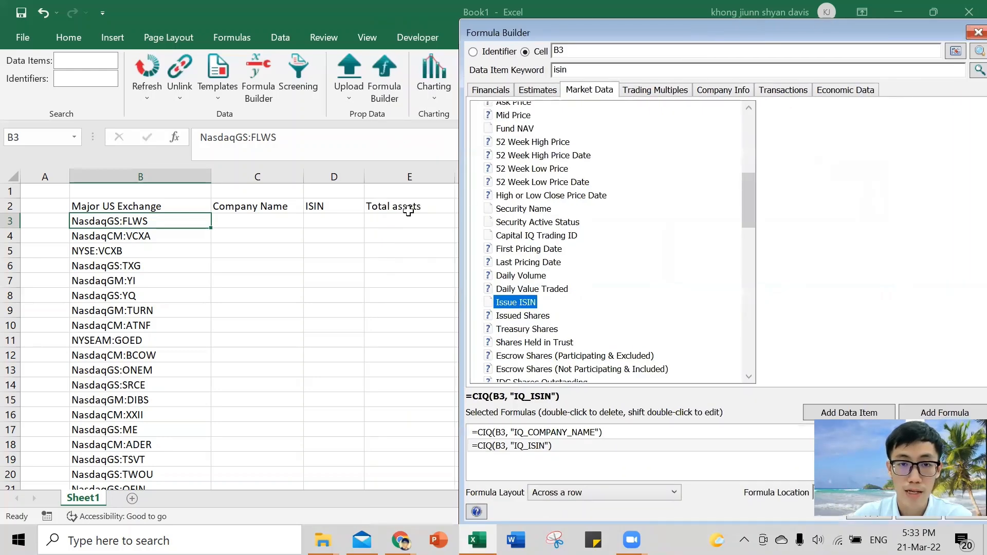
{"action": "double_click", "coordinate": [599, 68]}
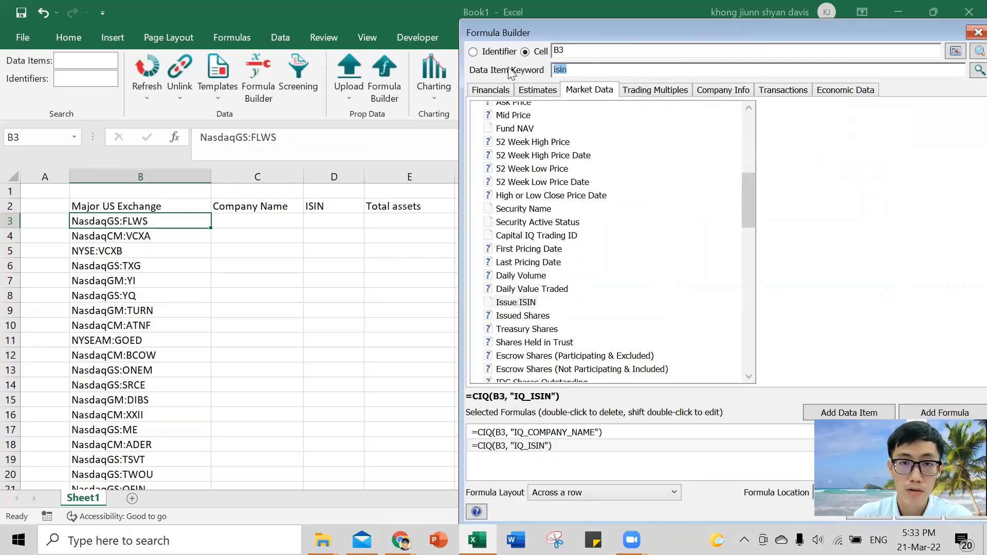
{"action": "type", "text": "to"}
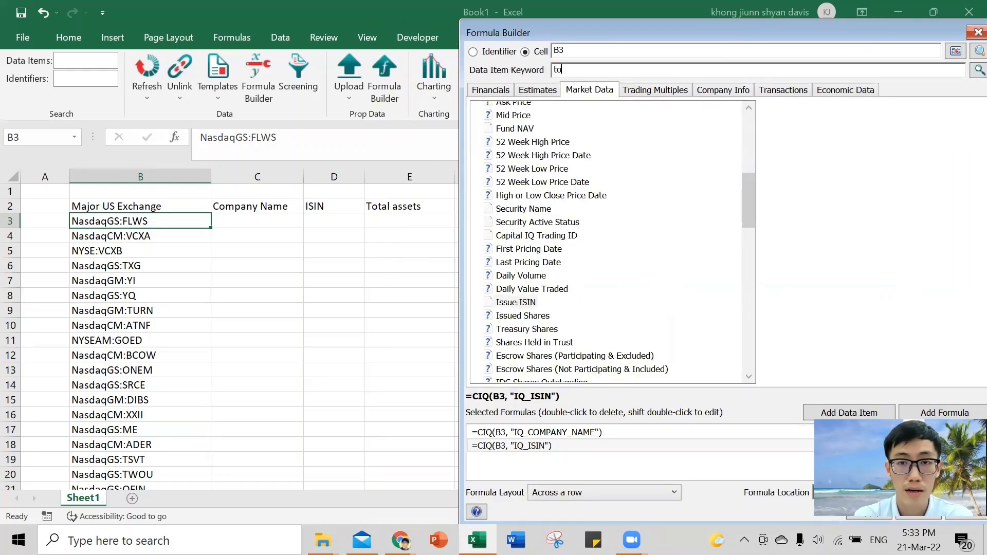
{"action": "type", "text": "t"}
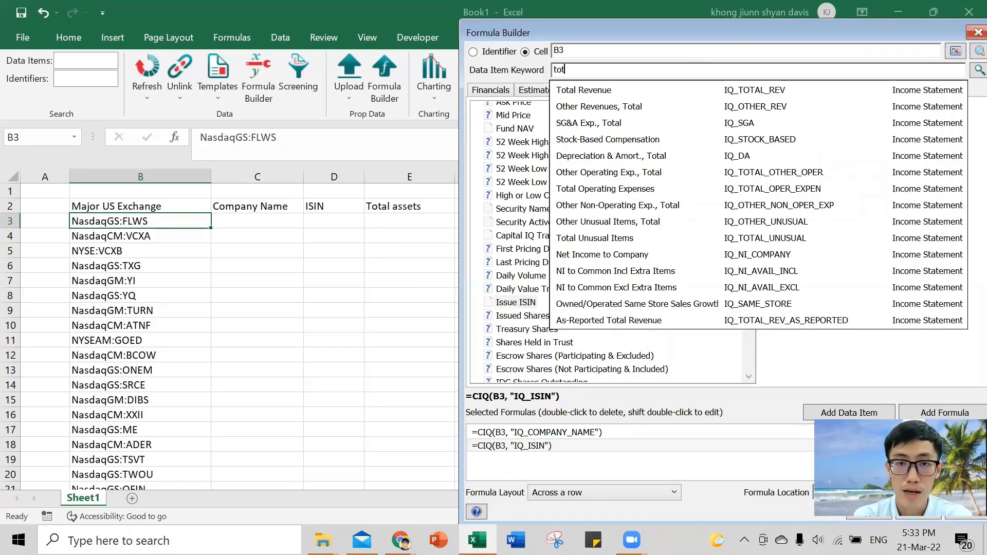
{"action": "type", "text": "al assets"}
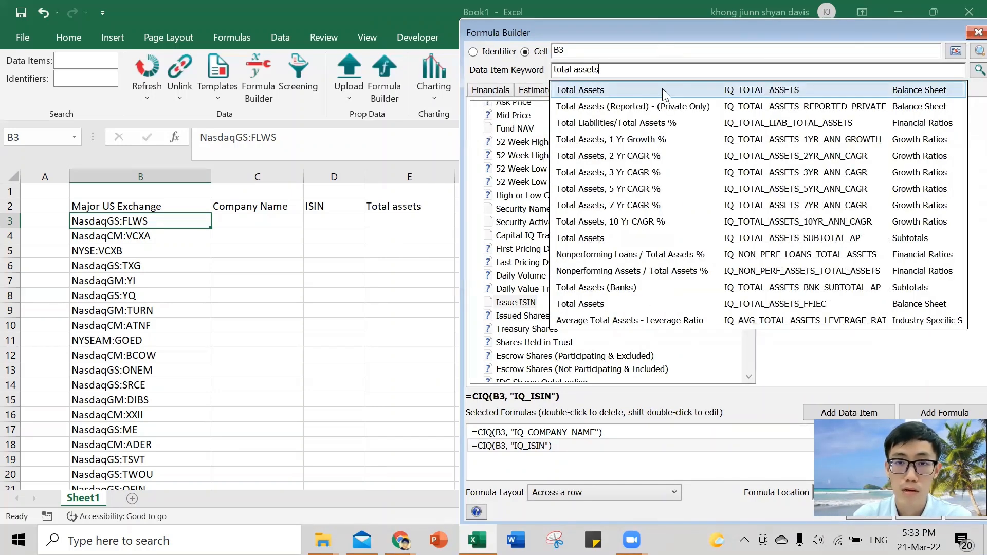
{"action": "left_click", "coordinate": [662, 90]}
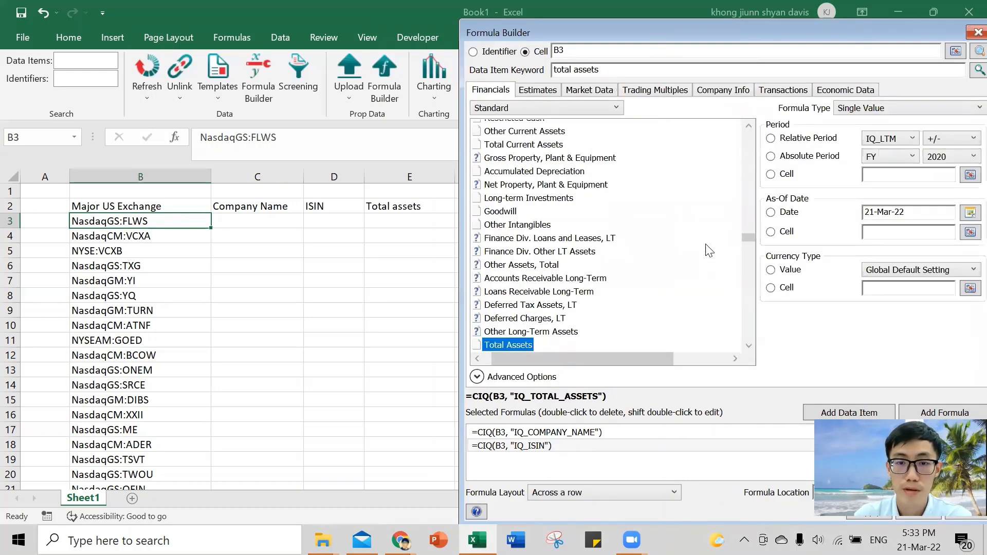
- Set the Total Assets period to absolute fiscal year 2019 and add the formula to the selected formulas
{"action": "left_click_drag", "start_coordinate": [695, 26], "coordinate": [610, 20]}
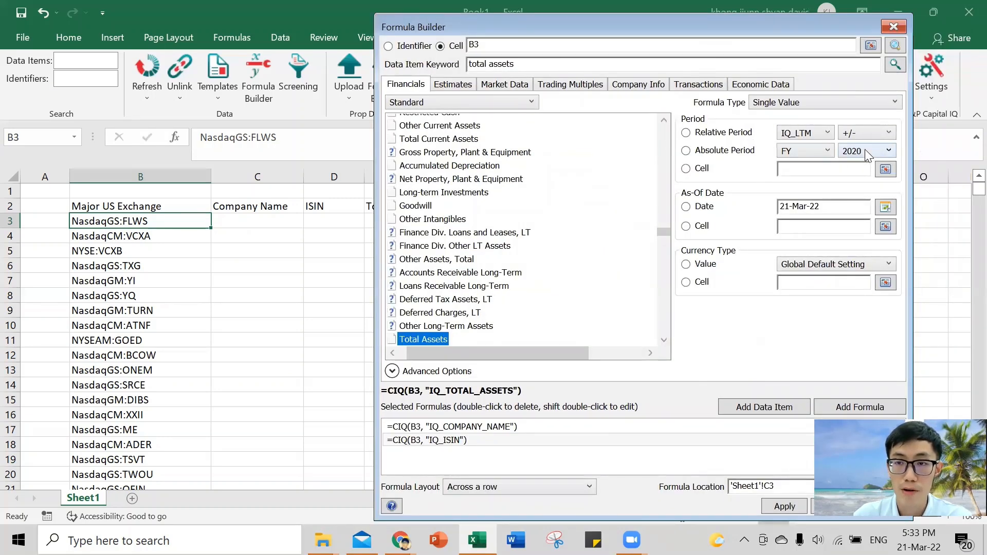
{"action": "left_click", "coordinate": [686, 152]}
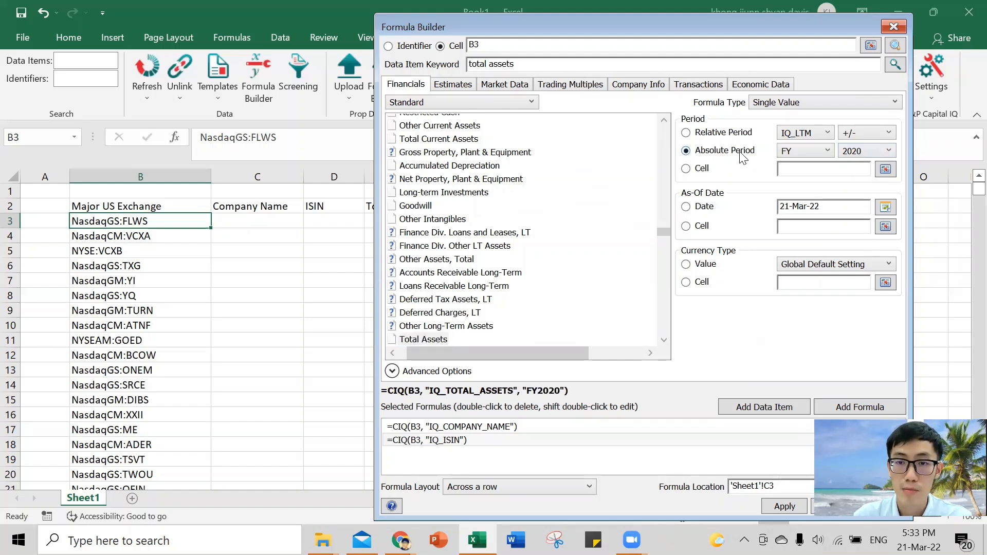
{"action": "left_click", "coordinate": [884, 154]}
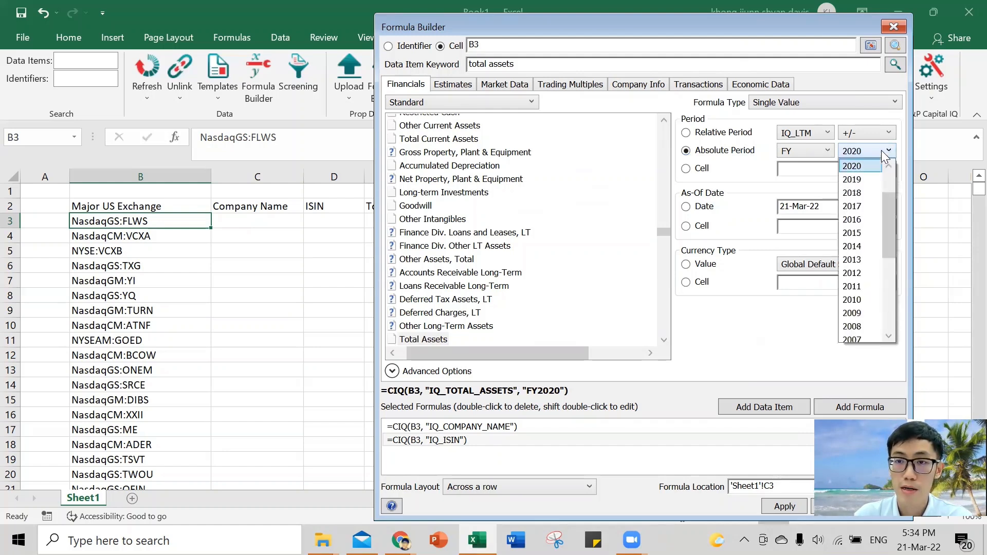
{"action": "left_click", "coordinate": [854, 180]}
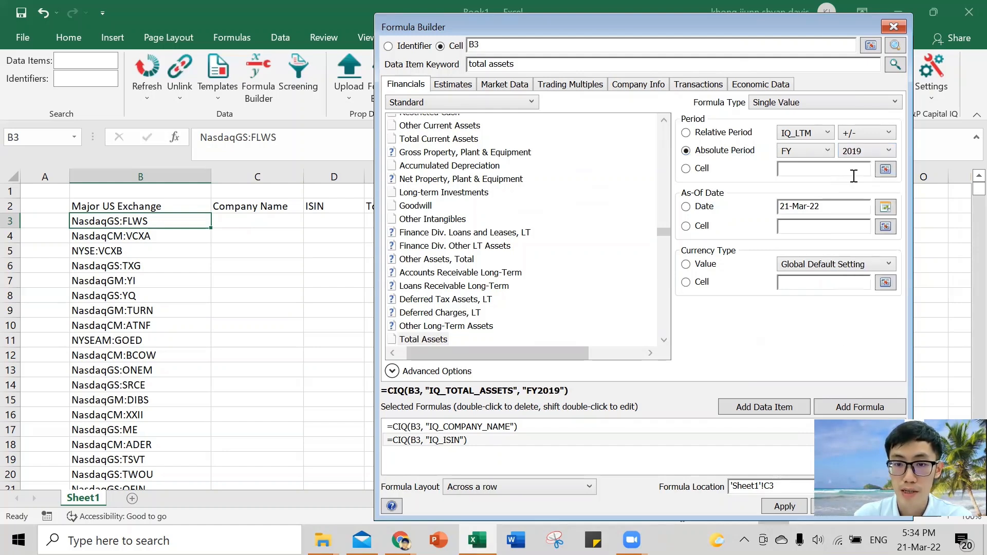
{"action": "left_click", "coordinate": [870, 405]}
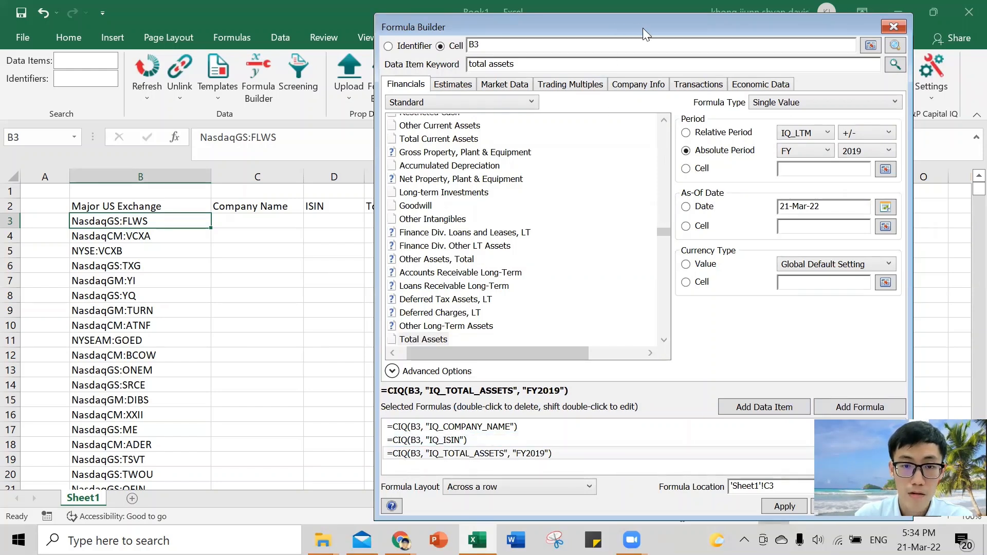
- Insert the three selected formulas across a row starting at cell C3 of Sheet1 and close the Formula Builder
{"action": "left_click_drag", "start_coordinate": [643, 28], "coordinate": [634, 32]}
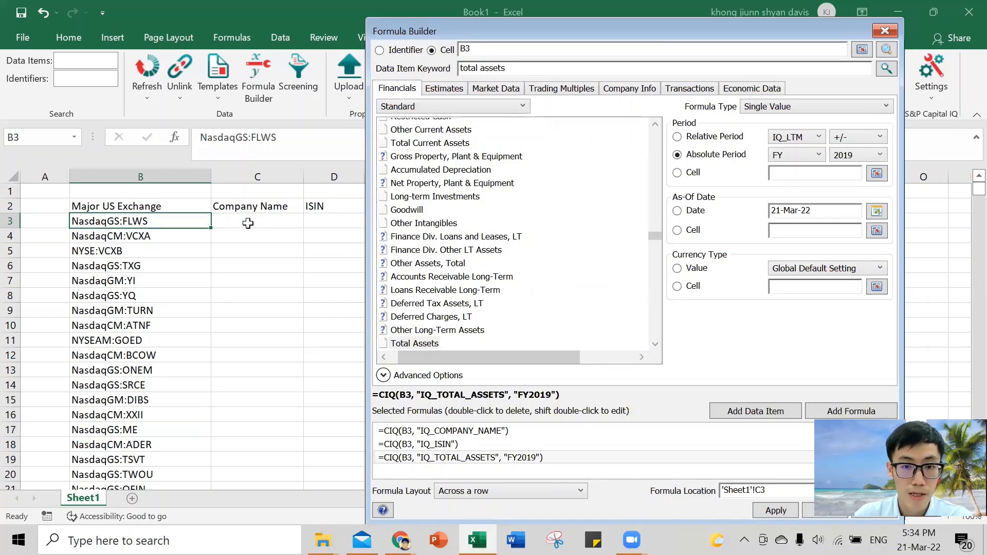
{"action": "left_click", "coordinate": [248, 220]}
{"action": "left_click", "coordinate": [611, 29]}
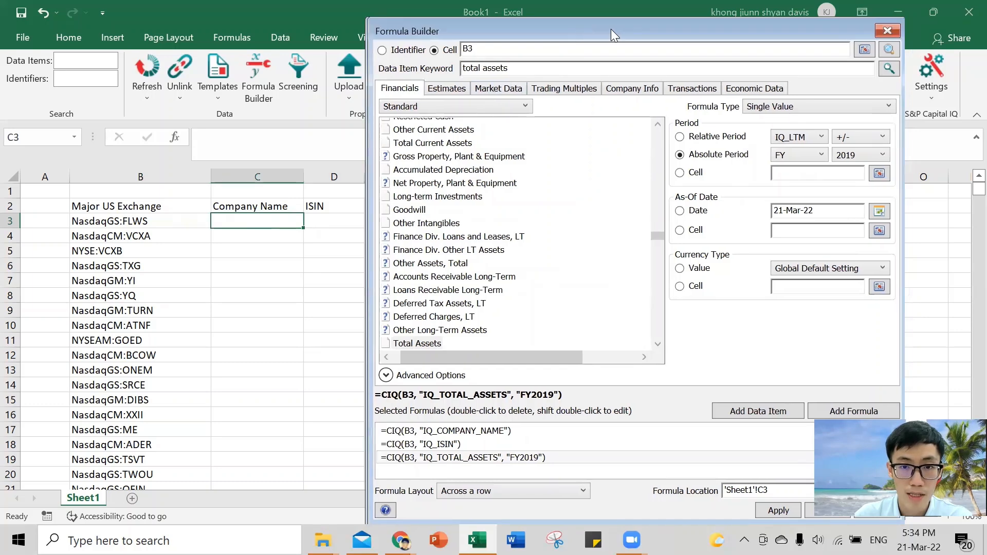
{"action": "left_click_drag", "start_coordinate": [611, 28], "coordinate": [744, 29]}
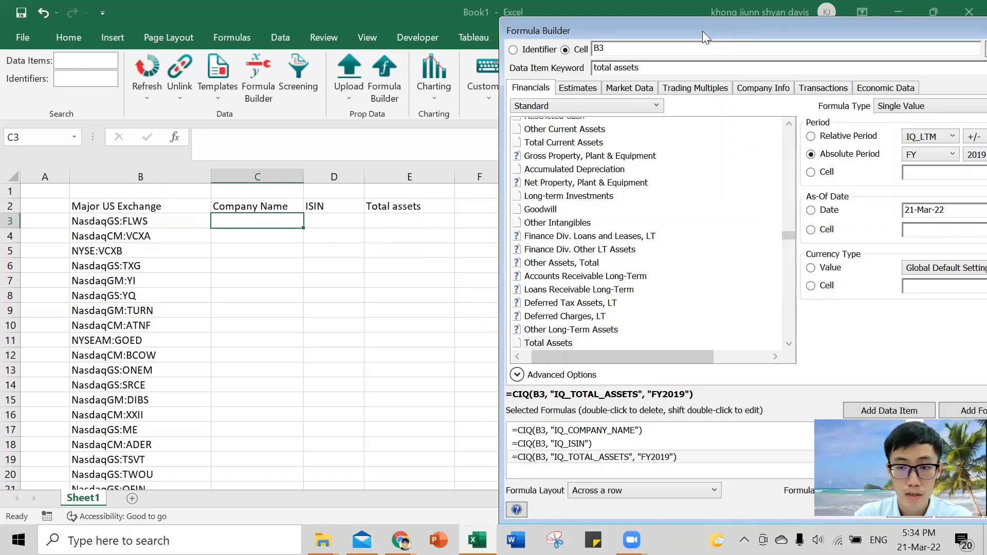
{"action": "left_click_drag", "start_coordinate": [703, 31], "coordinate": [573, 32]}
{"action": "left_click", "coordinate": [784, 506]}
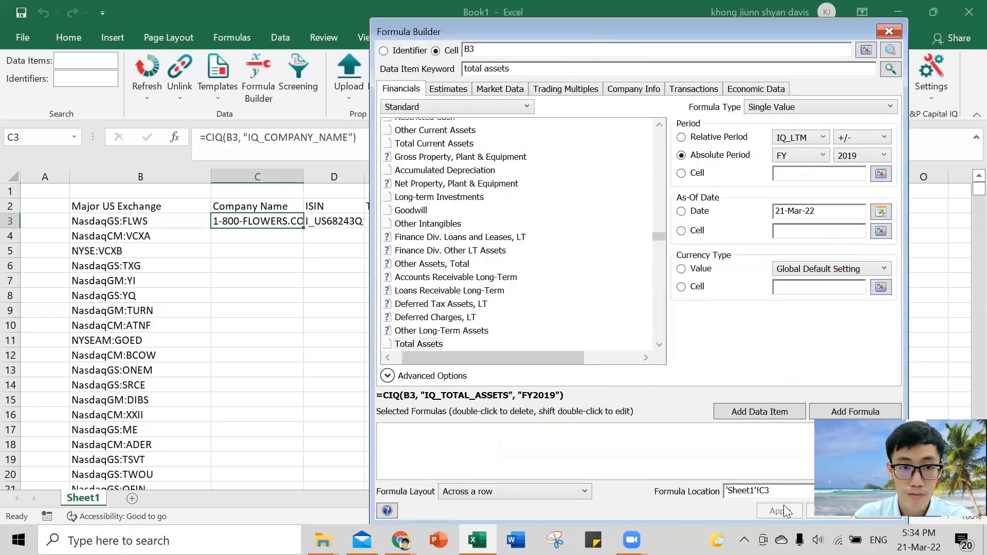
{"action": "left_click", "coordinate": [890, 32]}
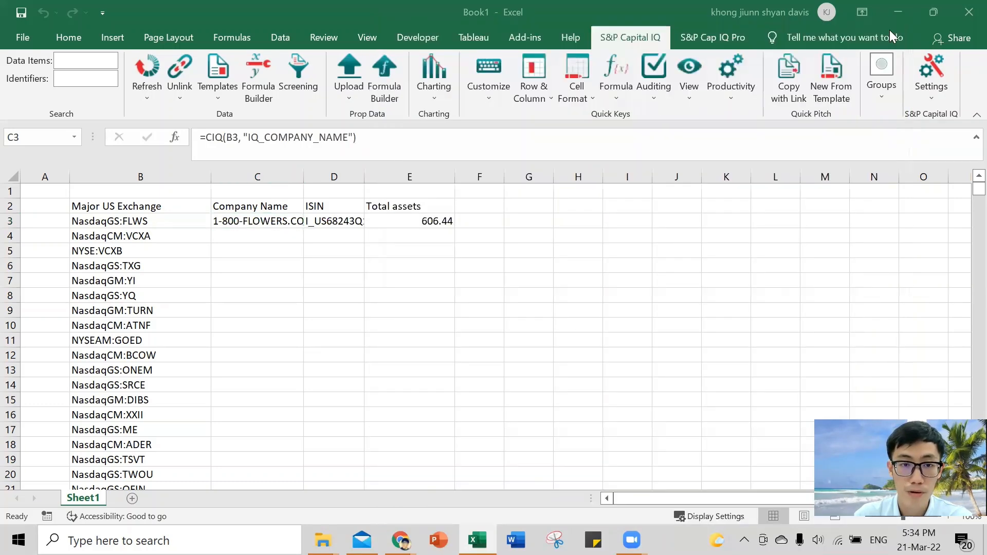
- Check the formulas in C3, D3 and E3, and fill them down through row 15
{"action": "left_click", "coordinate": [265, 251]}
{"action": "left_click", "coordinate": [265, 222]}
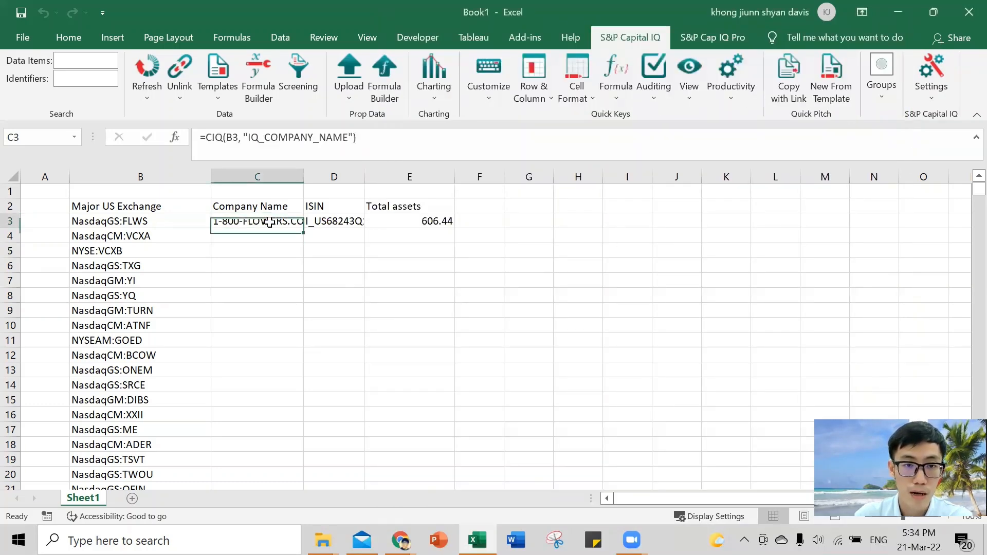
{"action": "left_click", "coordinate": [342, 221]}
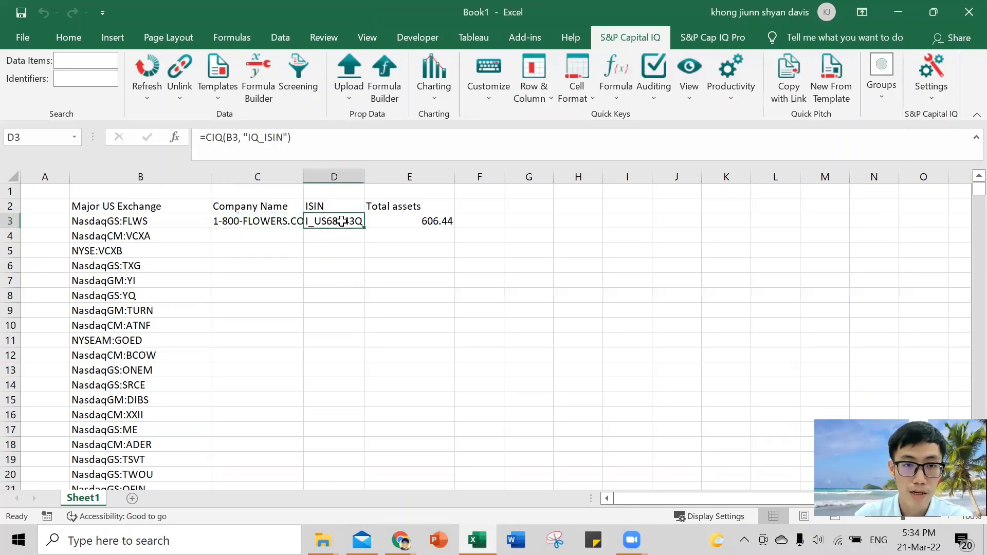
{"action": "left_click", "coordinate": [421, 219]}
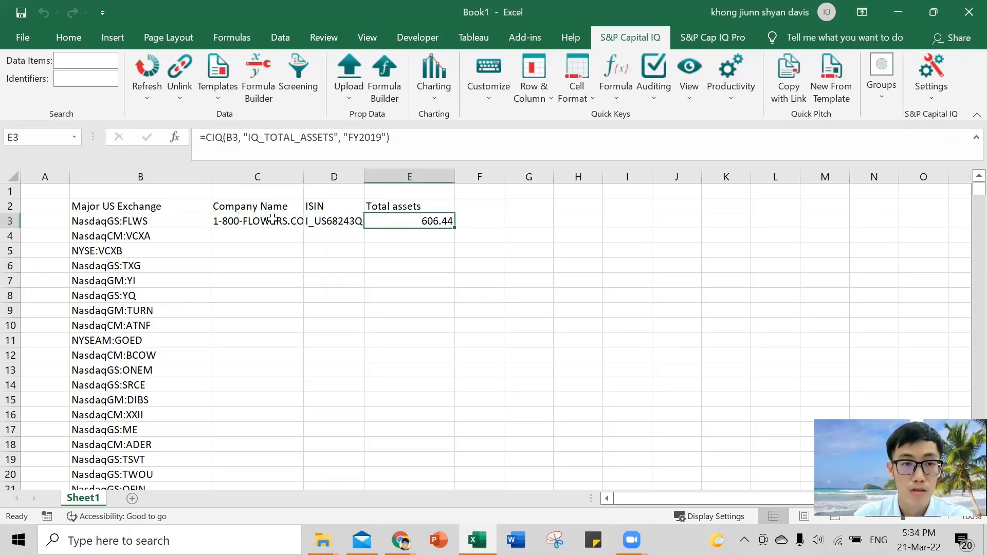
{"action": "left_click_drag", "start_coordinate": [273, 221], "coordinate": [456, 402]}
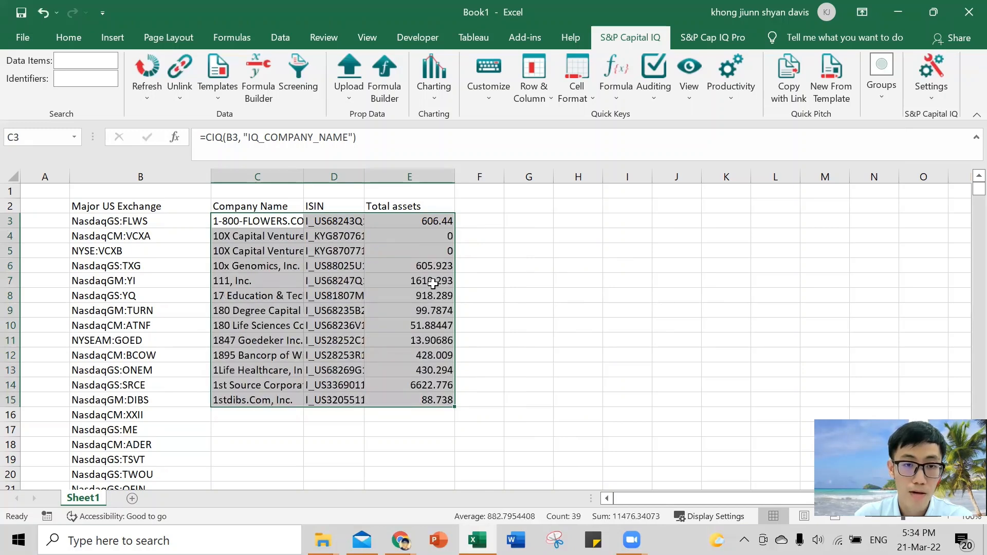
{"action": "left_click", "coordinate": [359, 280]}
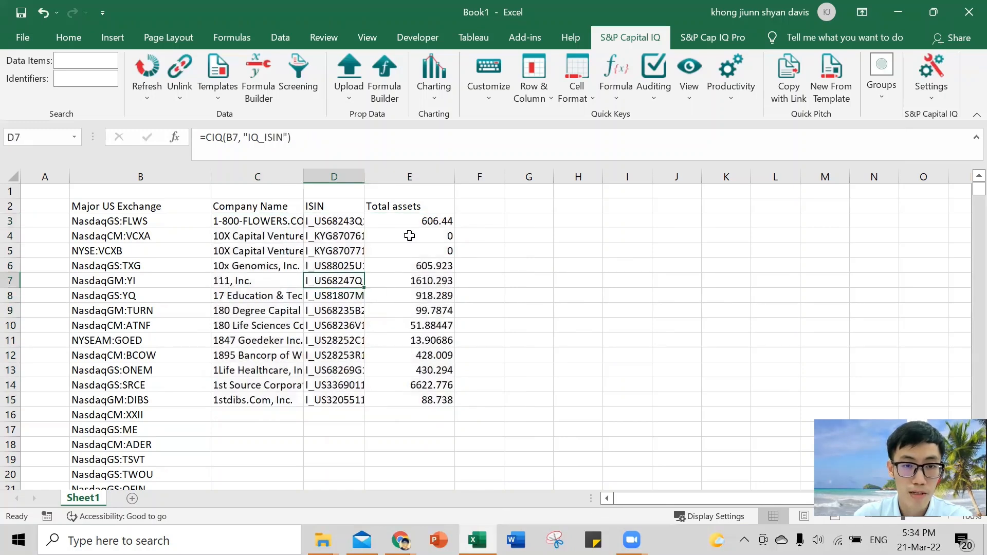